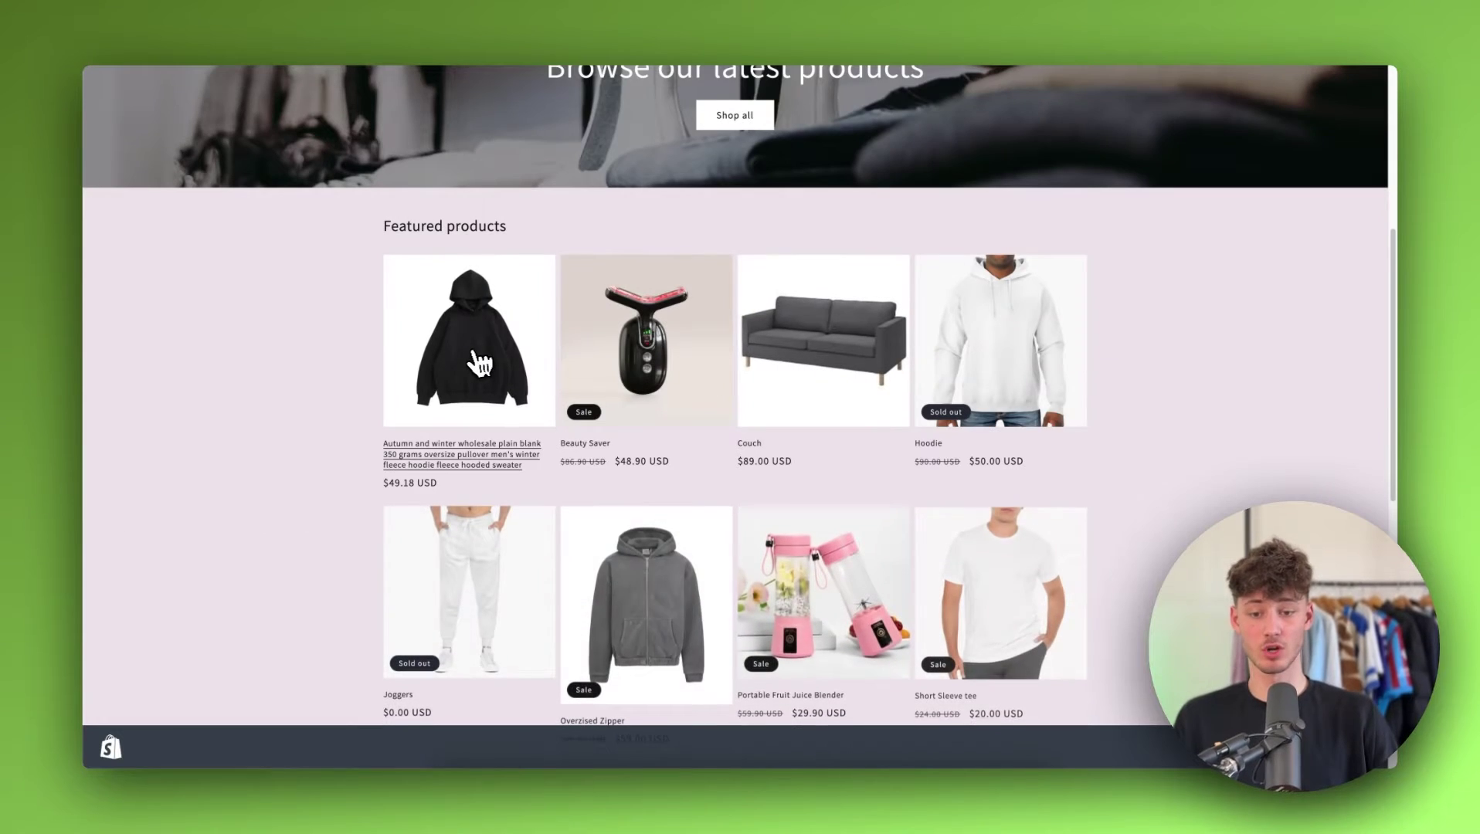
- Open the Overzised Zipper product page on the storefront, then return to the admin Home dashboard
left_click(637, 587)
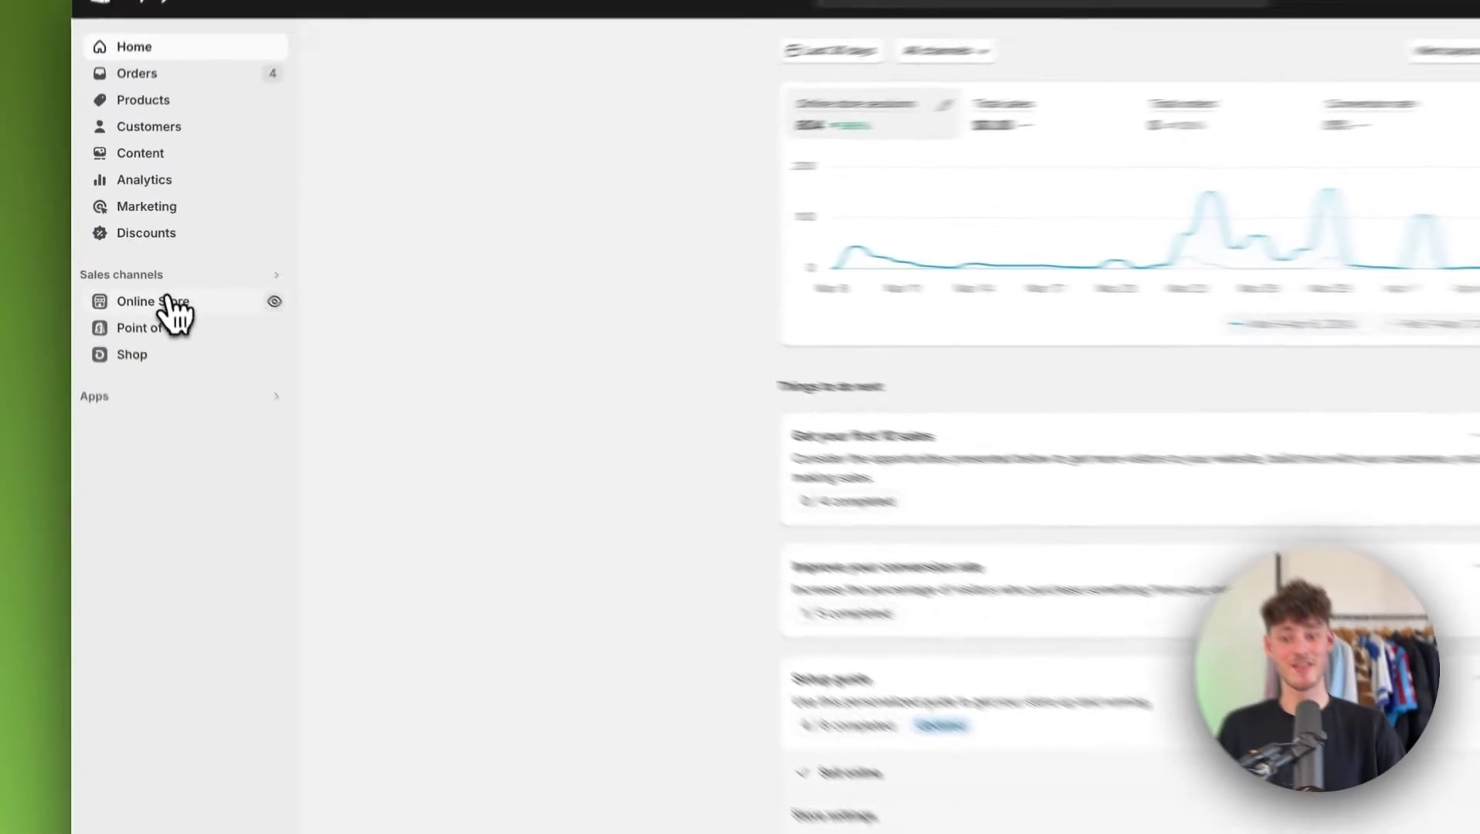
- Go to Online Store Themes, where Dawn 13.0.1 is the current theme
left_click(136, 290)
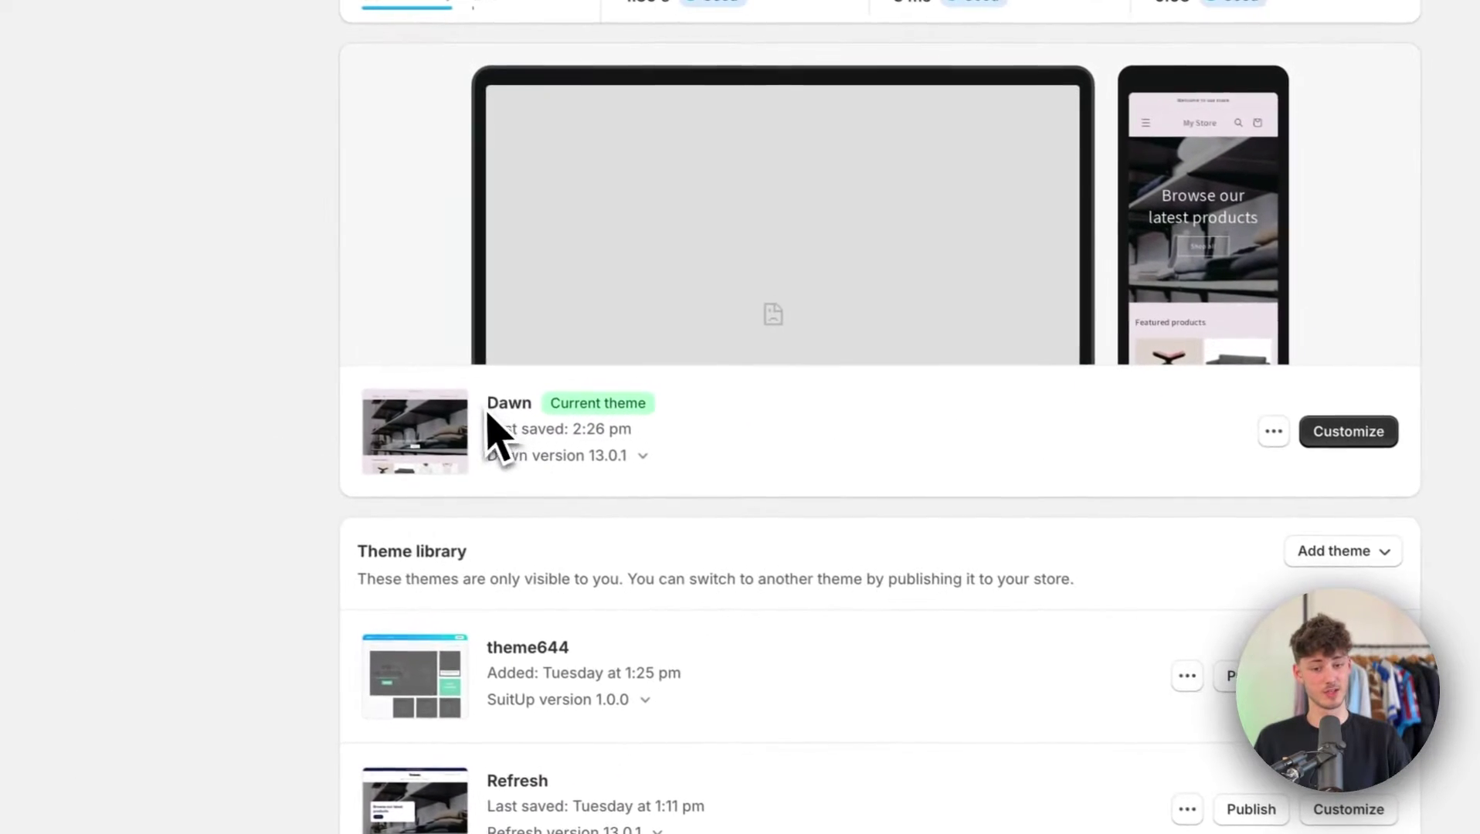
double_click(504, 403)
left_click(783, 410)
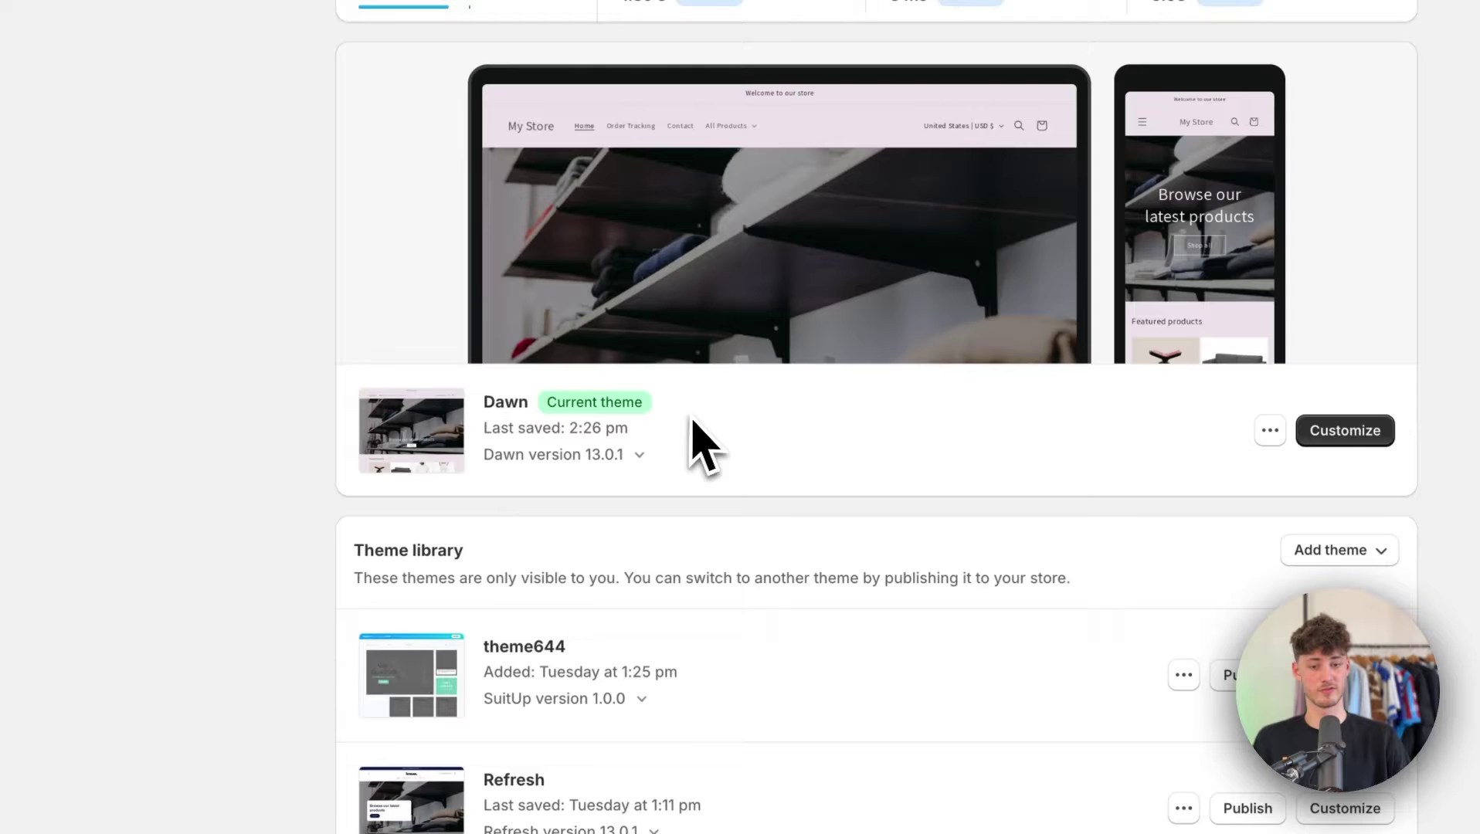
scroll(707, 444, "down", 10)
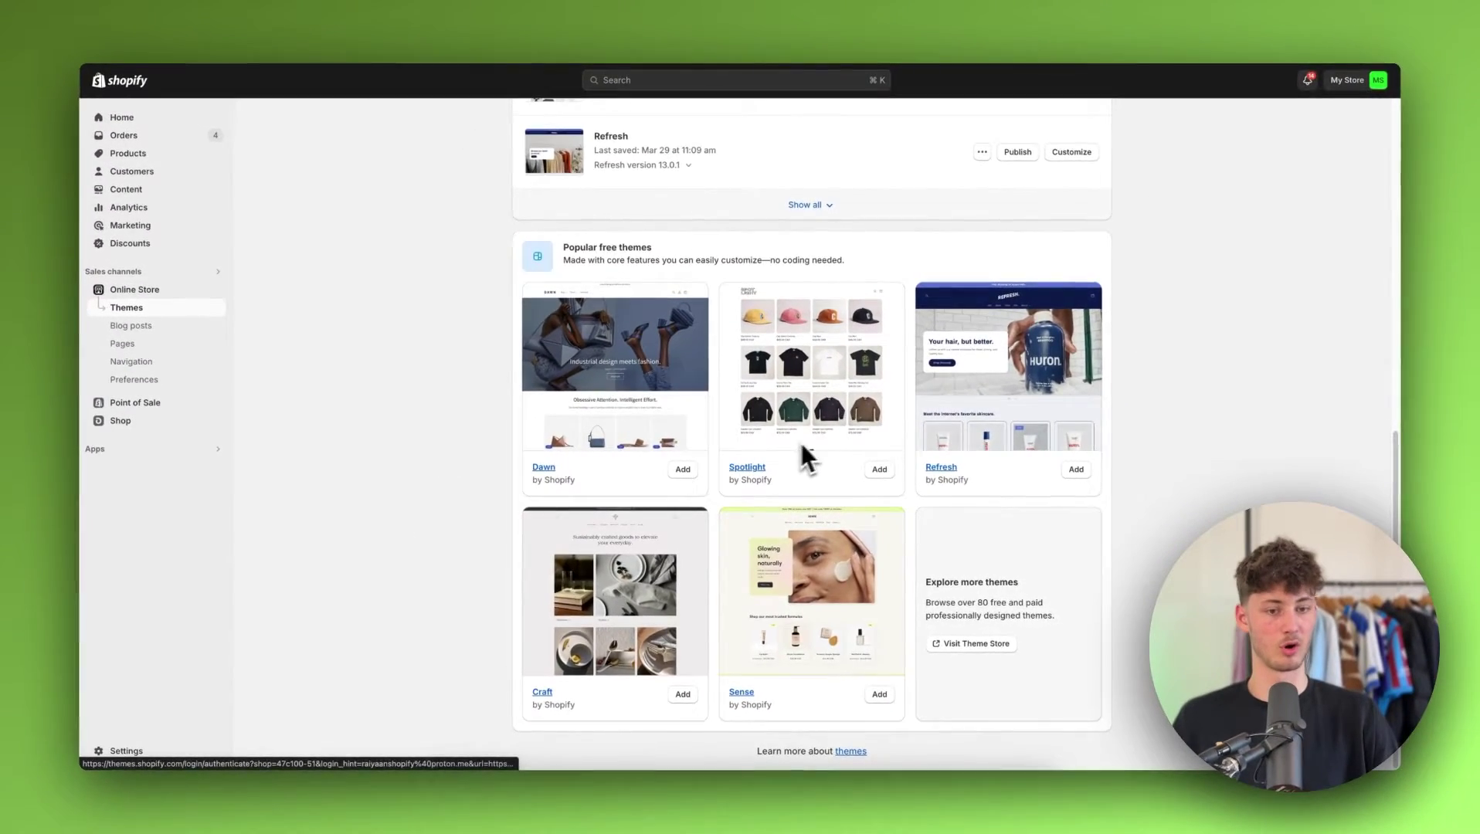
scroll(799, 439, "up", 15)
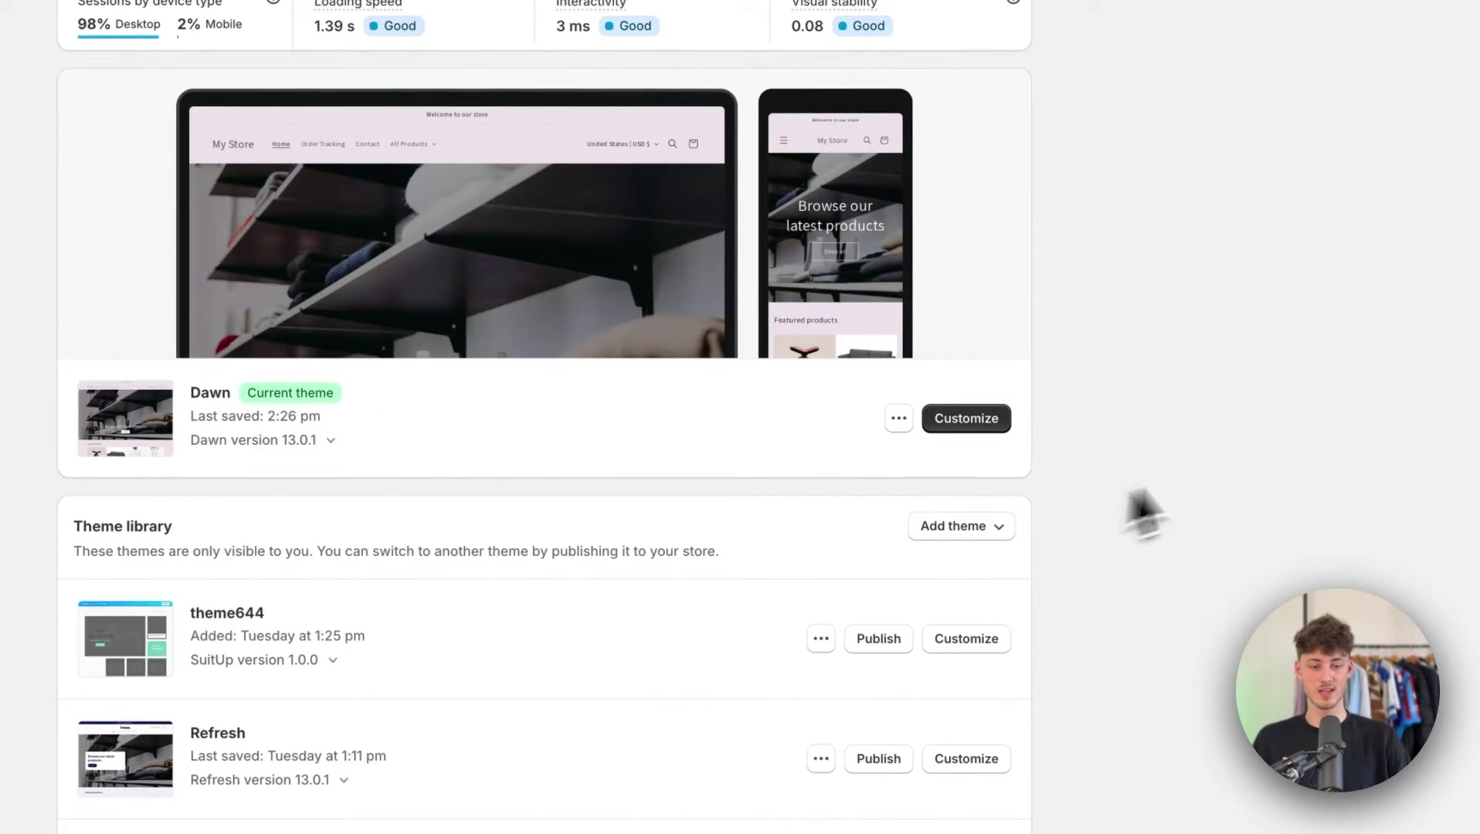
- Open Dawn in the theme editor, demonstrate reordering home sections, and toggle the mobile preview
left_click(995, 425)
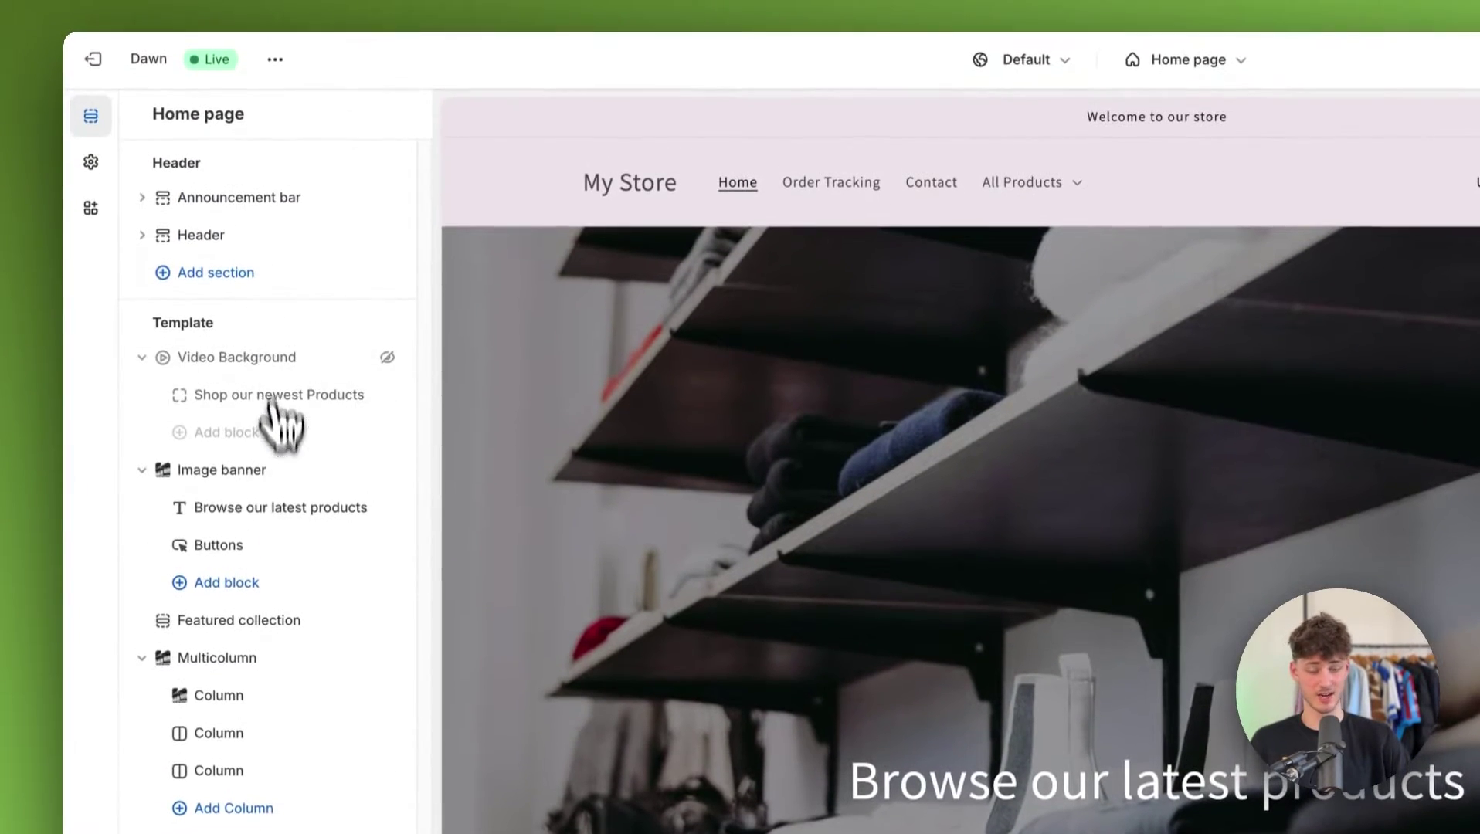
left_click_drag(272, 403, 288, 513)
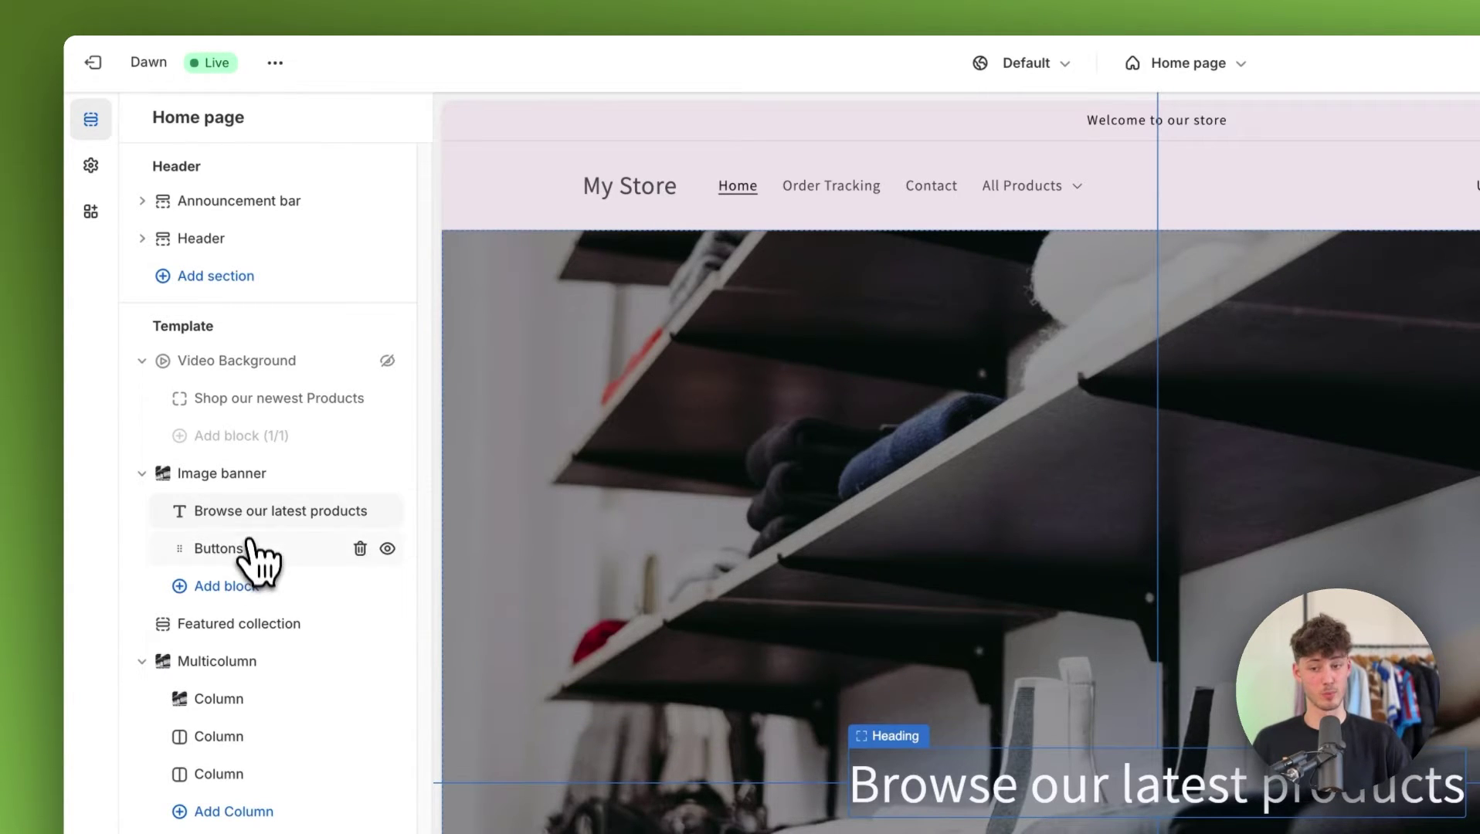
mouse_move(163, 479)
left_mouse_down()
mouse_move(155, 419)
mouse_move(165, 485)
left_mouse_up()
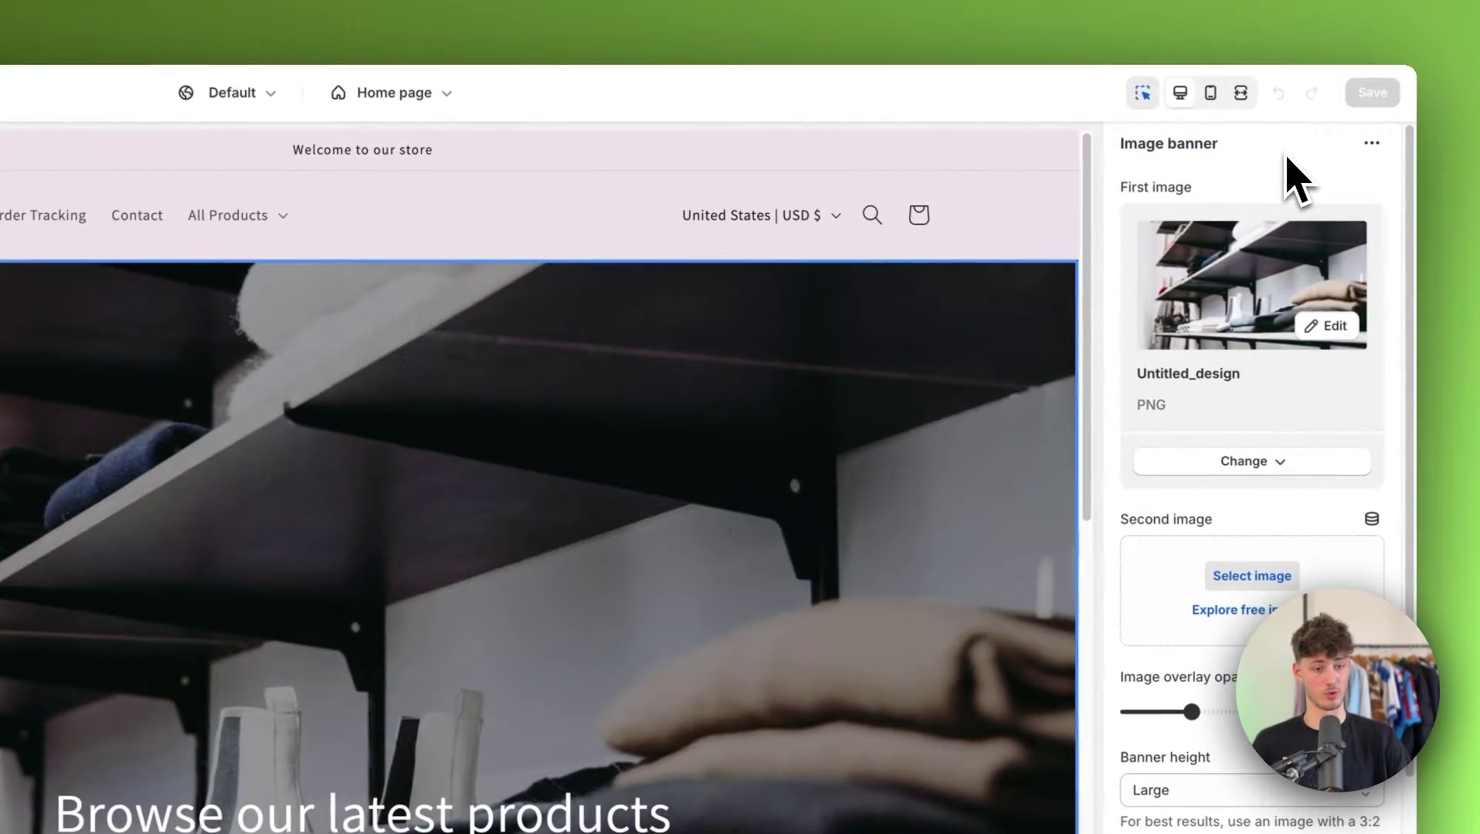
left_click(1213, 96)
left_click(1180, 92)
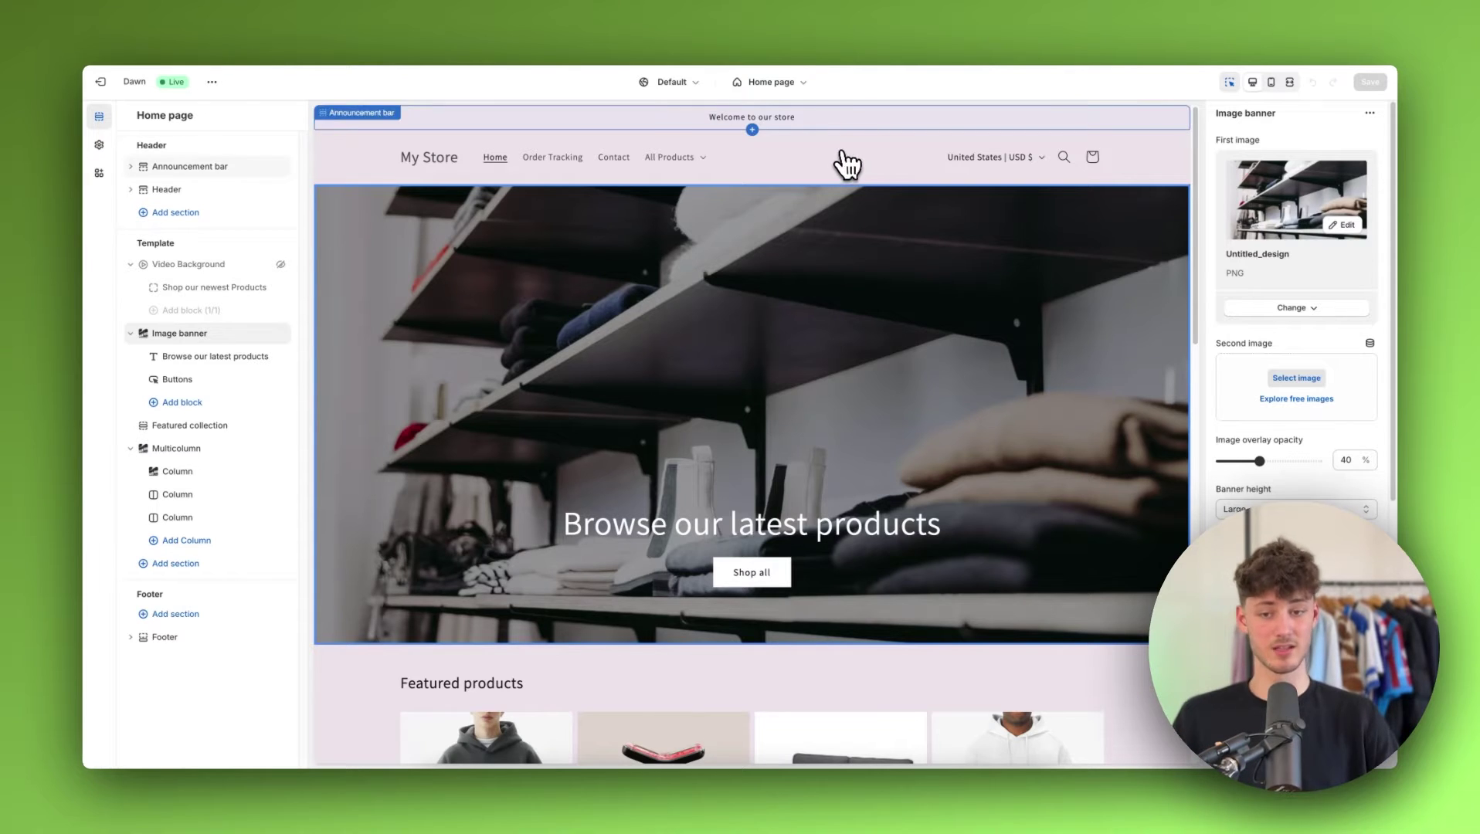
- Preview the Overzised Zipper product page in the editor and select its Buy buttons block
scroll(885, 331, "down", 2)
scroll(885, 331, "up", 2)
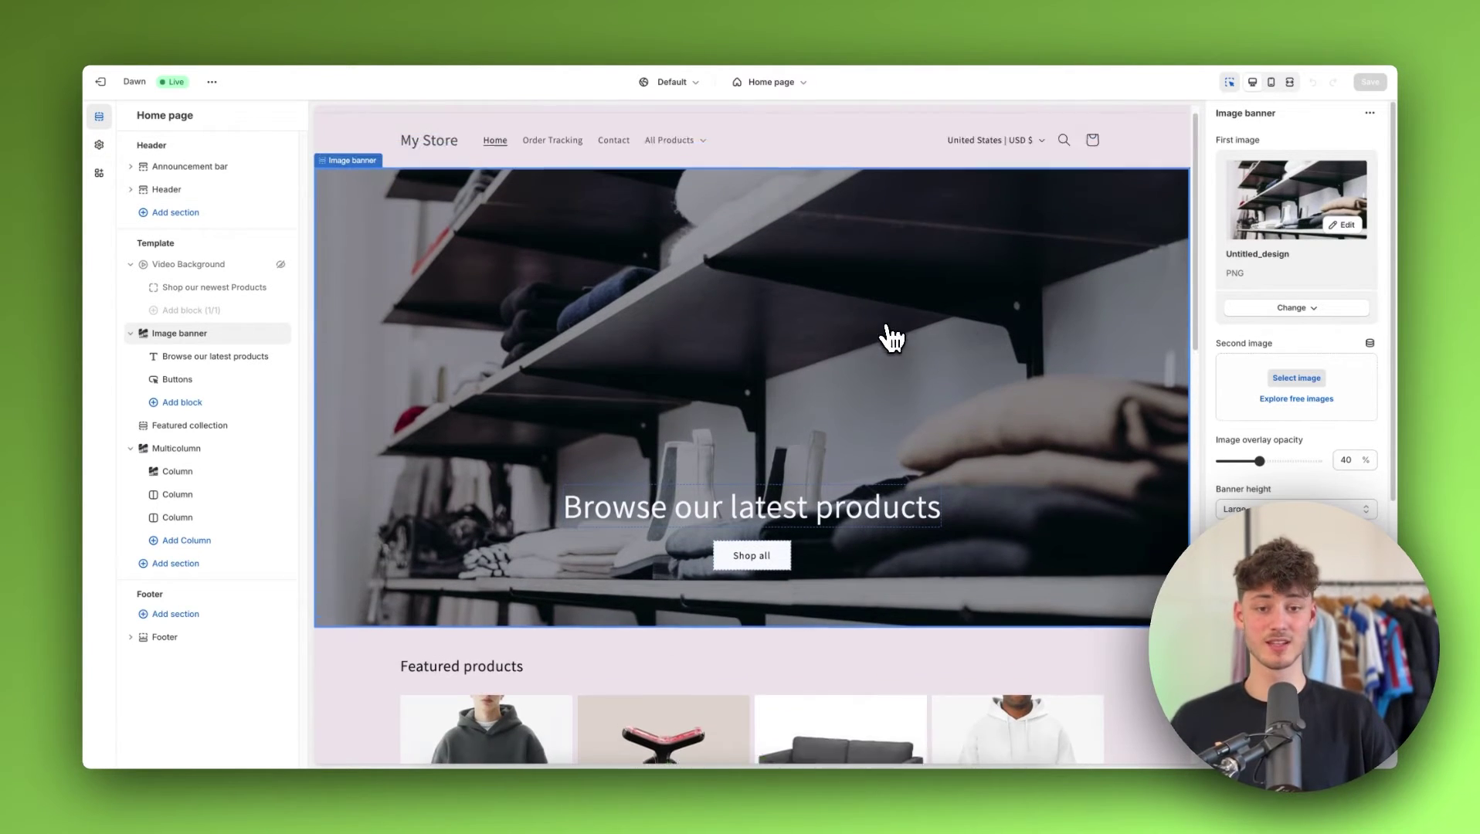
left_click(760, 83)
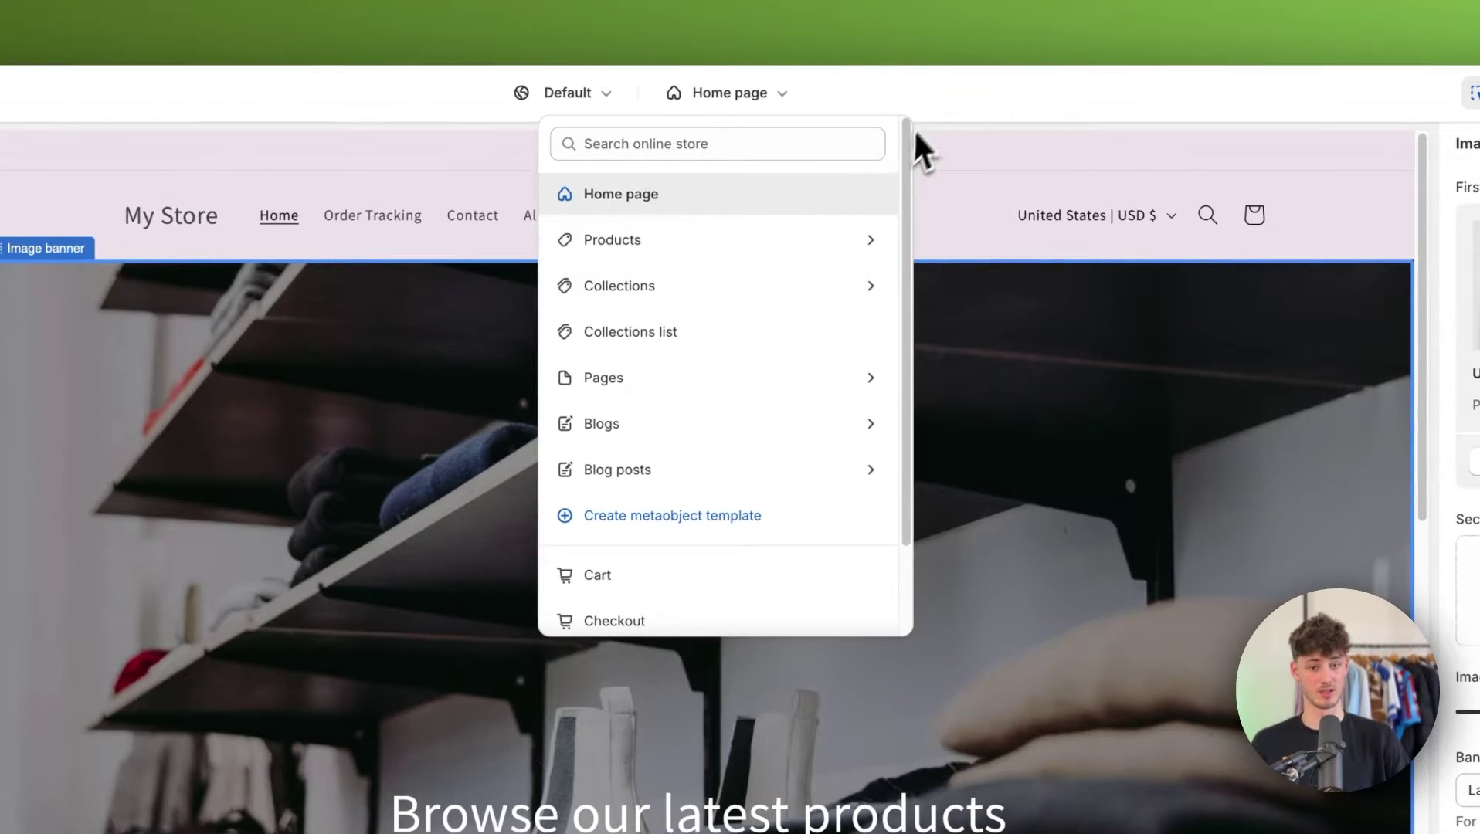
left_click(921, 147)
scroll(789, 651, "down", 15)
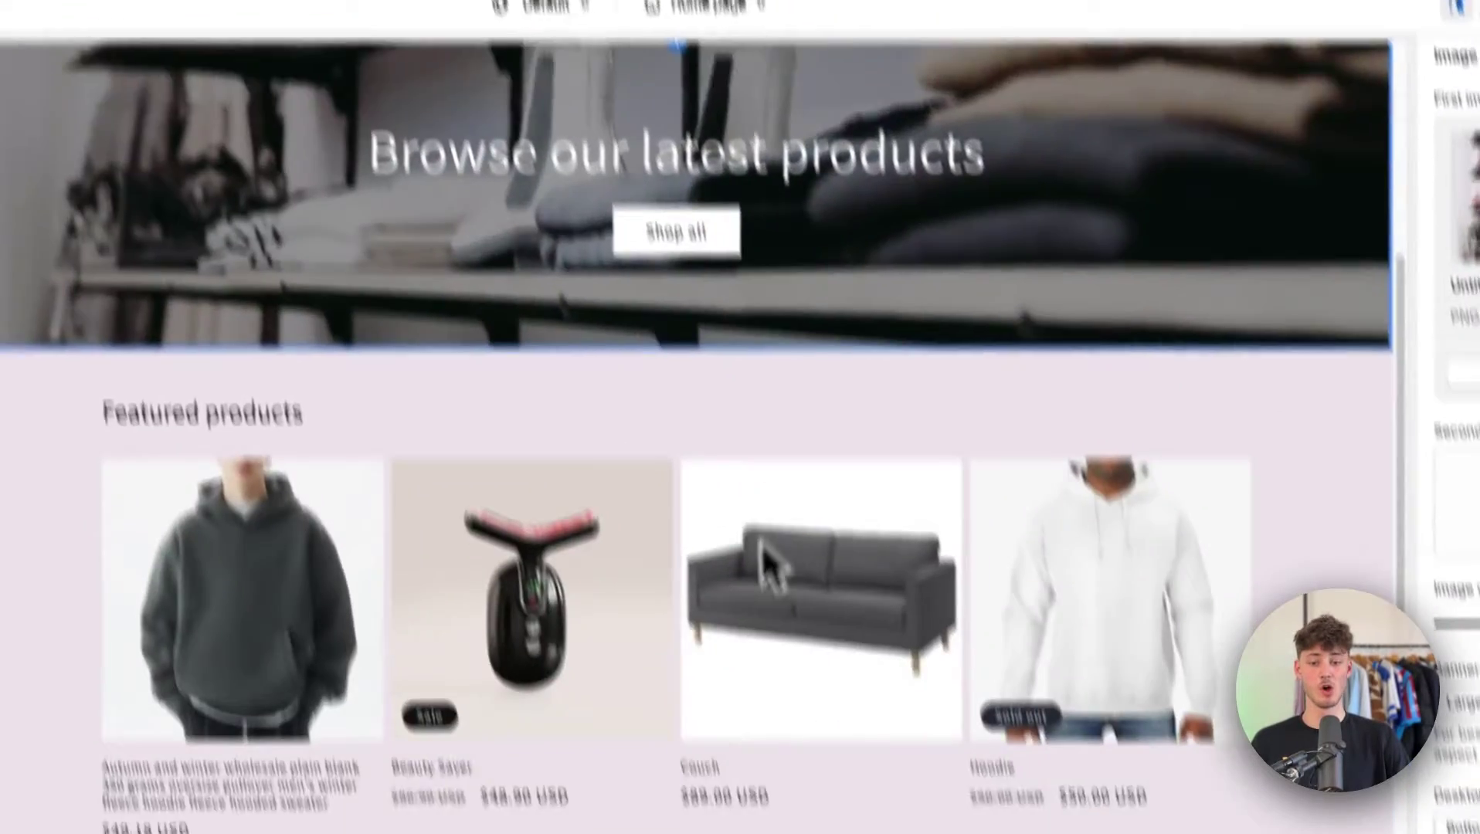
left_click(541, 410)
scroll(542, 410, "up", 4)
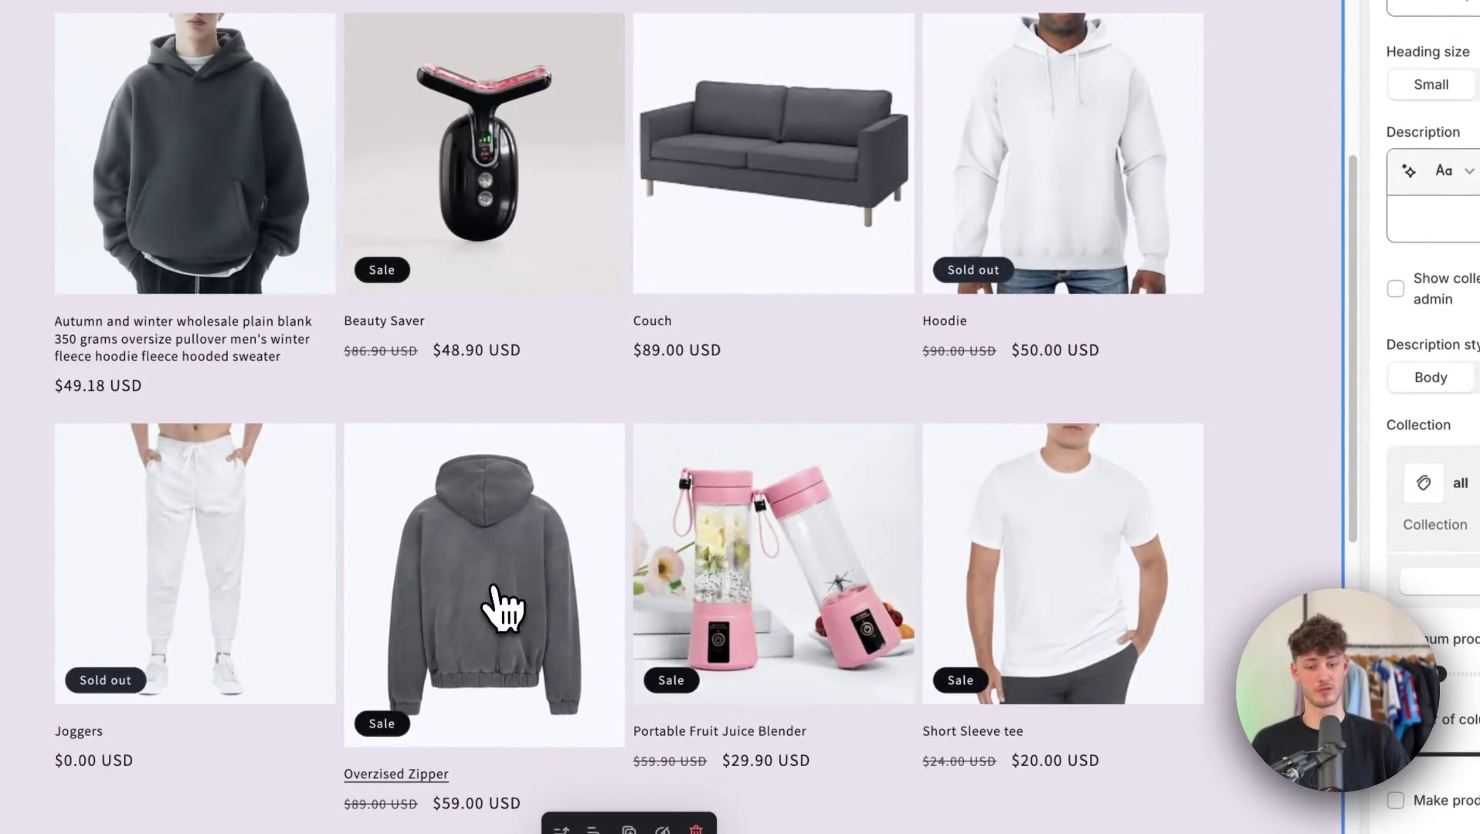
left_click(495, 519)
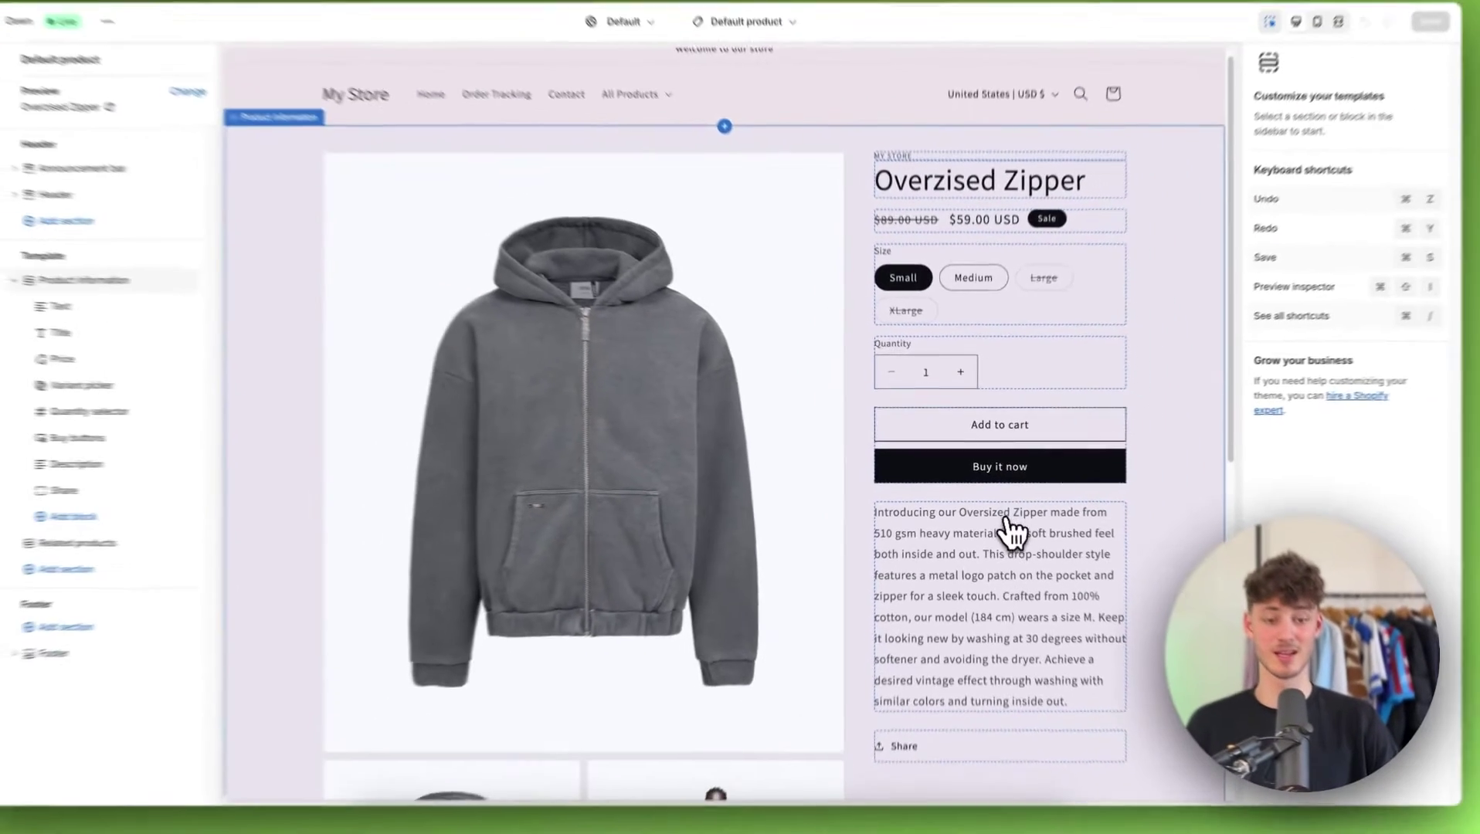
left_click(1024, 605)
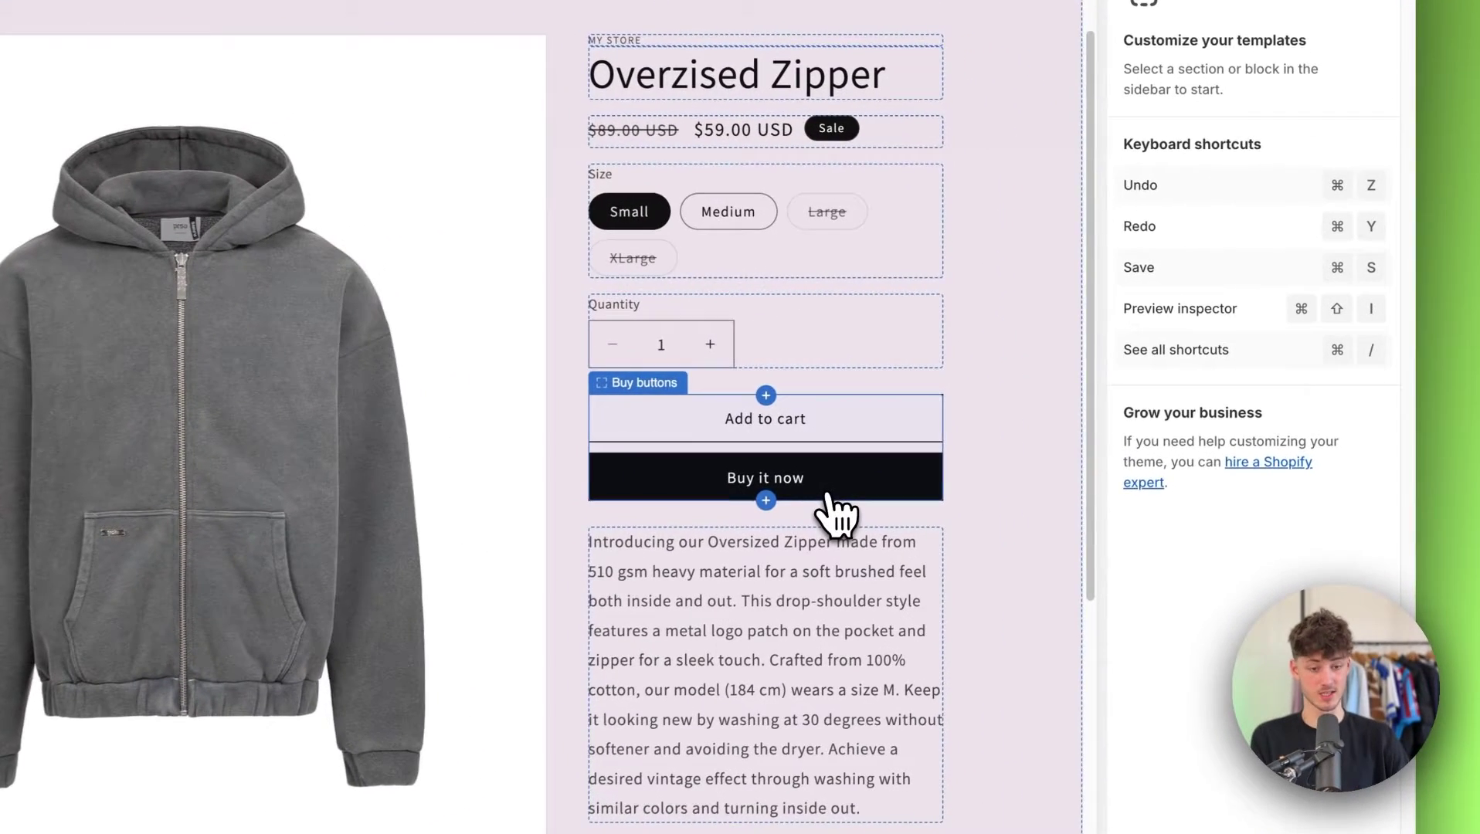
left_click(796, 488)
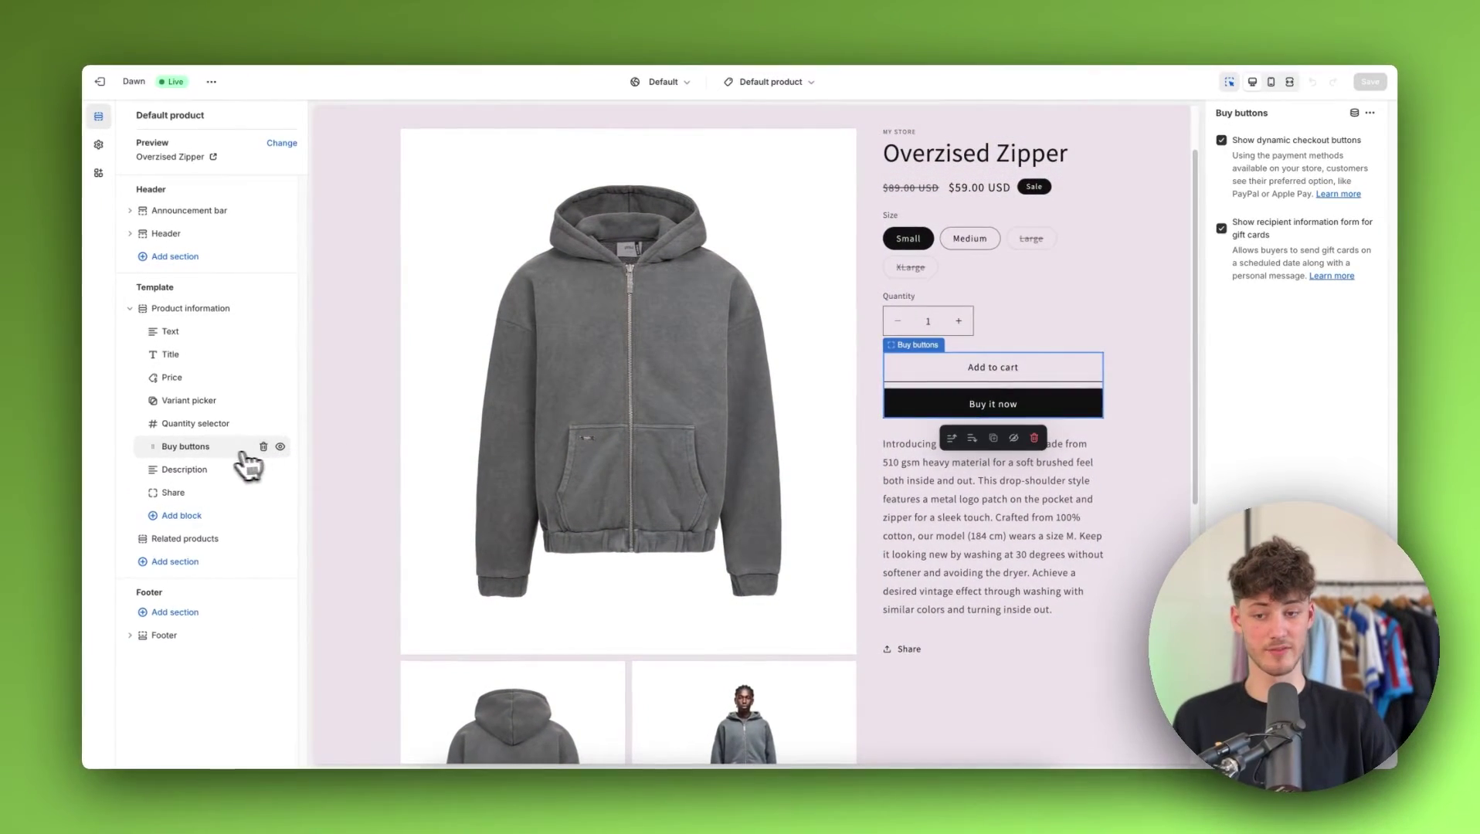
- Try Schemes 2, 4 and 5 on the Product information section, then revert to Scheme 1
left_click_drag(246, 455, 228, 359)
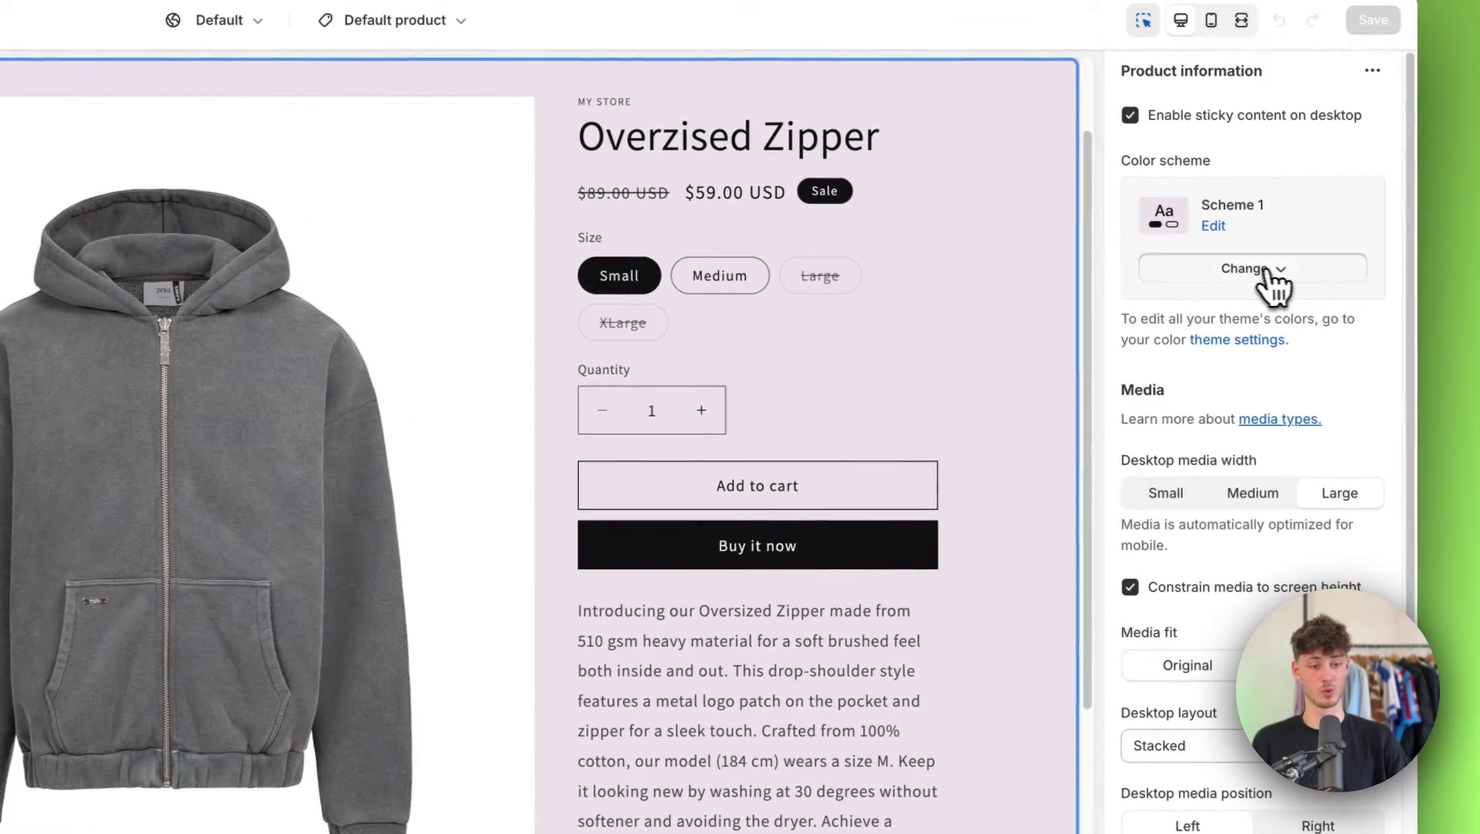
left_click(1245, 329)
left_click(1236, 373)
left_click(1271, 277)
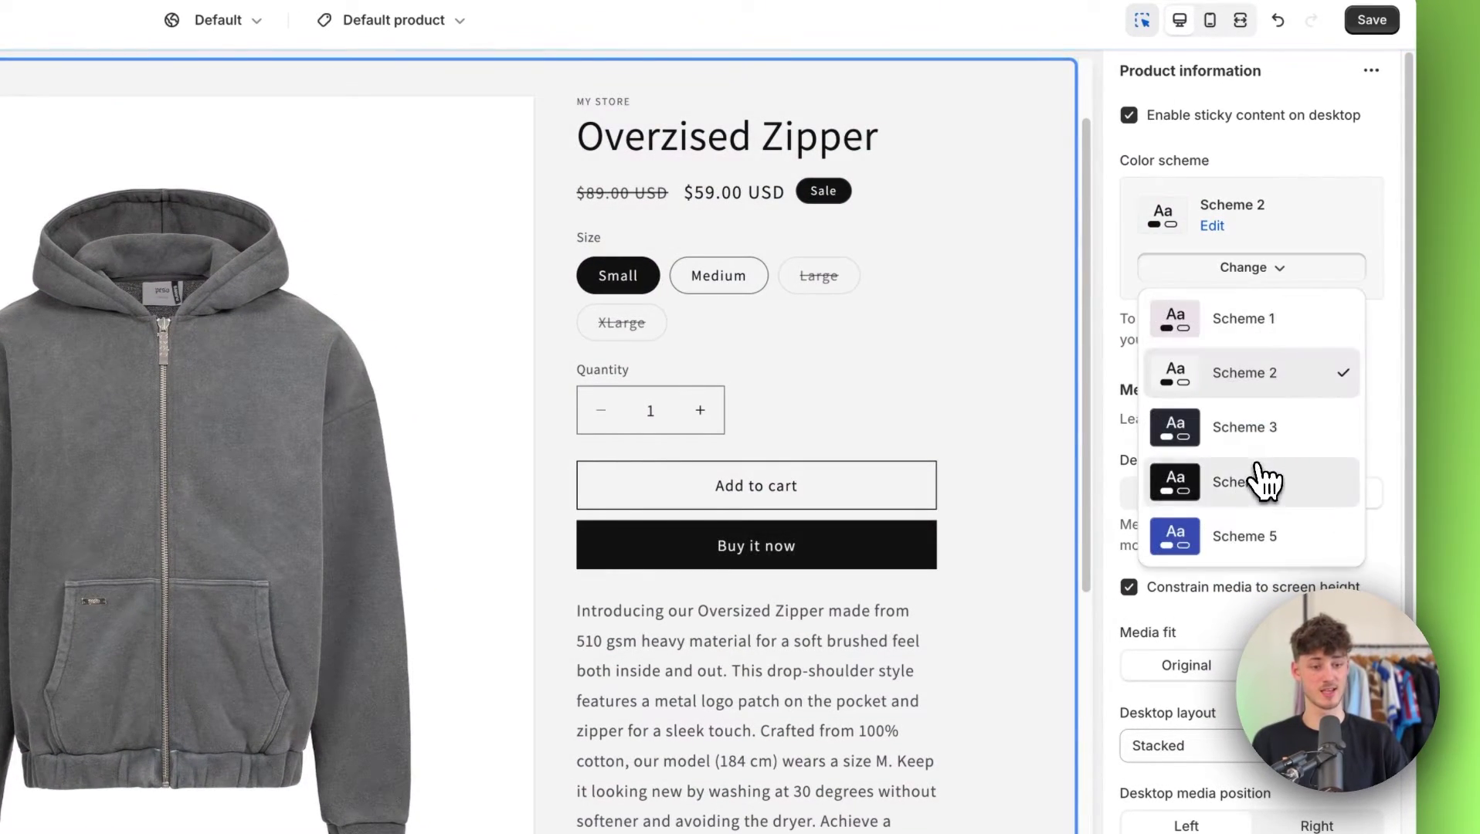
left_click(1178, 480)
left_click(1270, 280)
left_click(1244, 535)
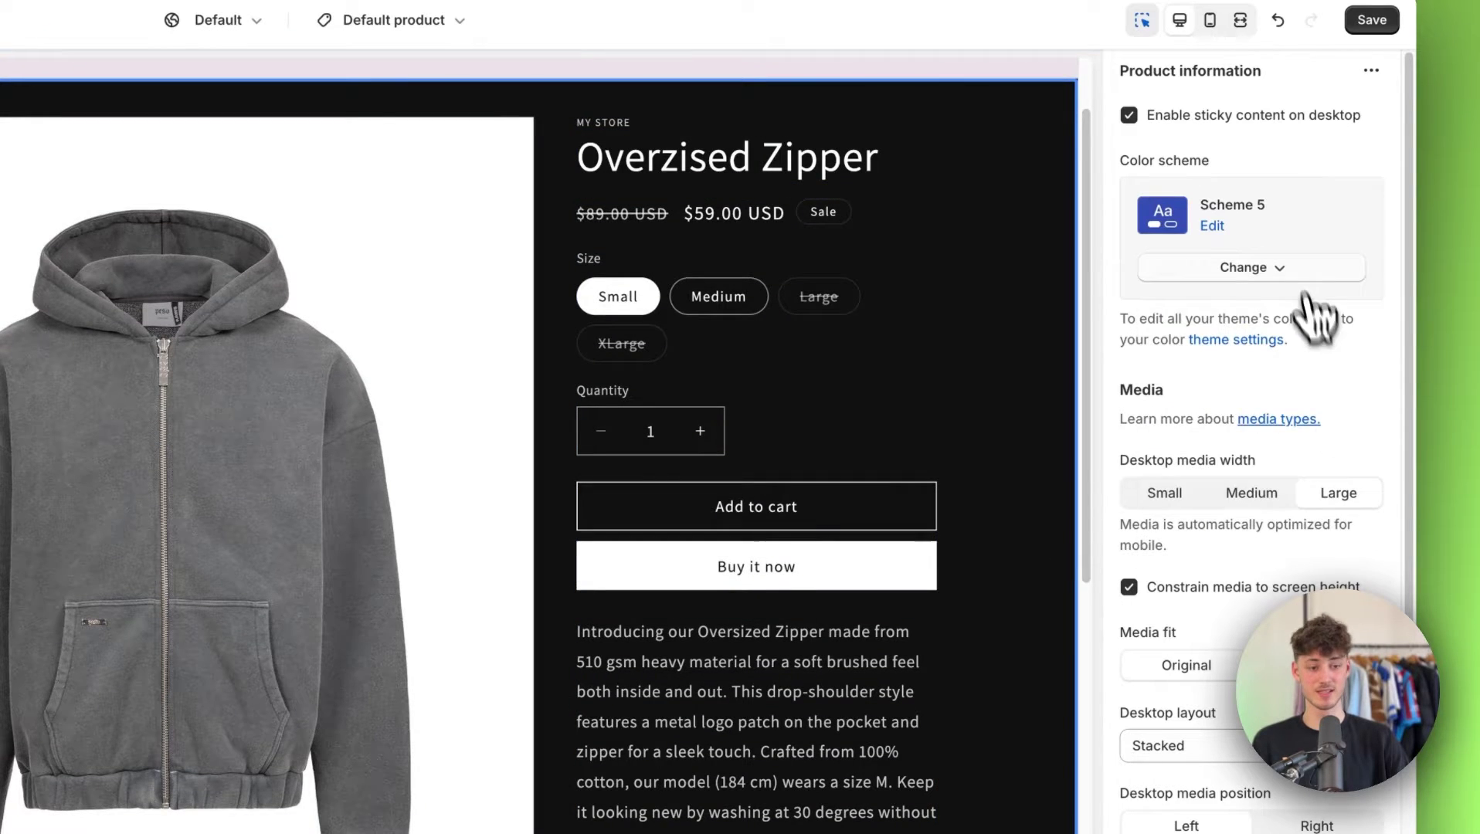
left_click(1289, 274)
left_click(1275, 318)
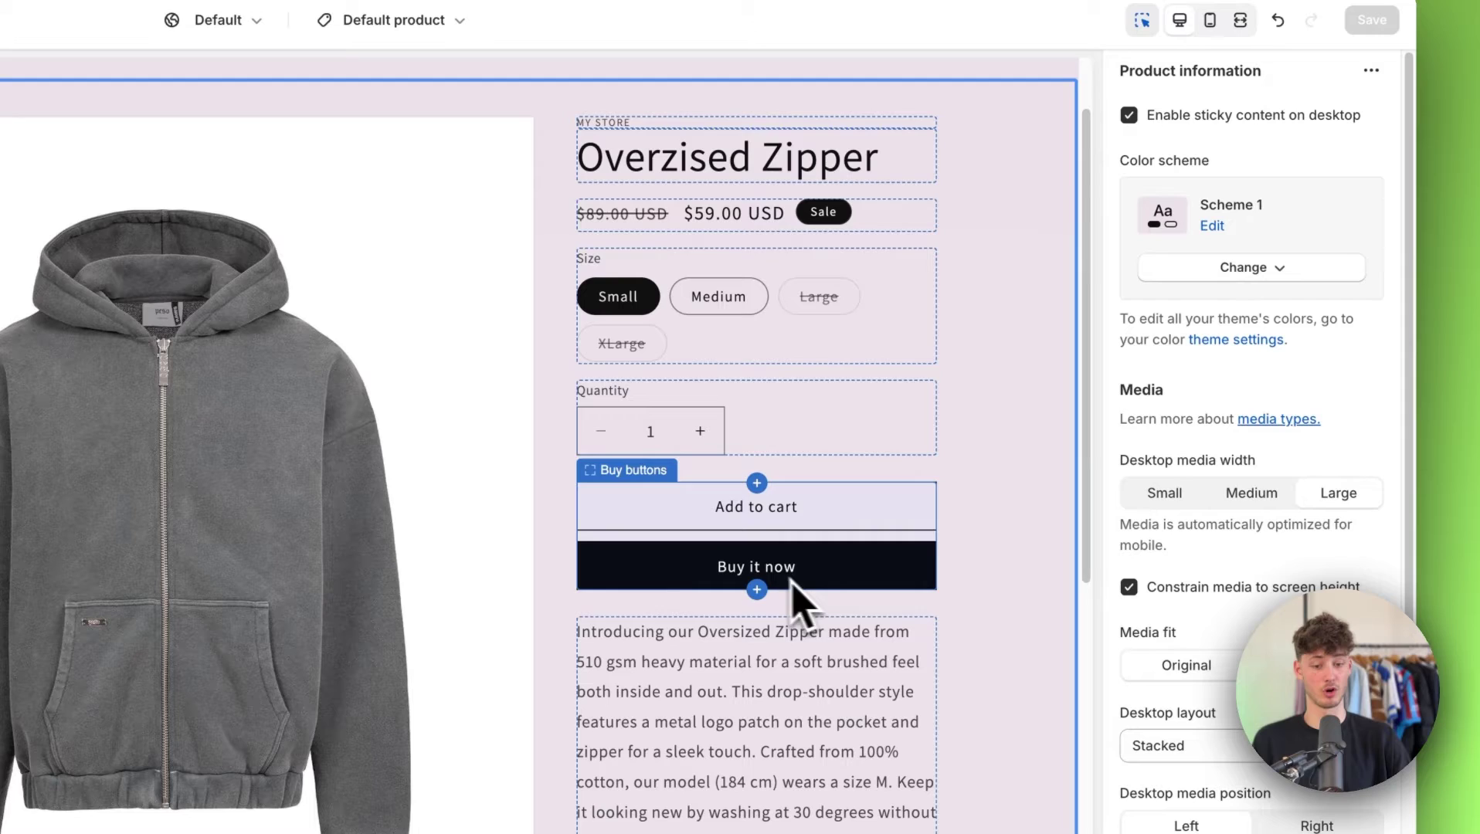
- Open Scheme 1's colour settings for editing
left_click(1212, 226)
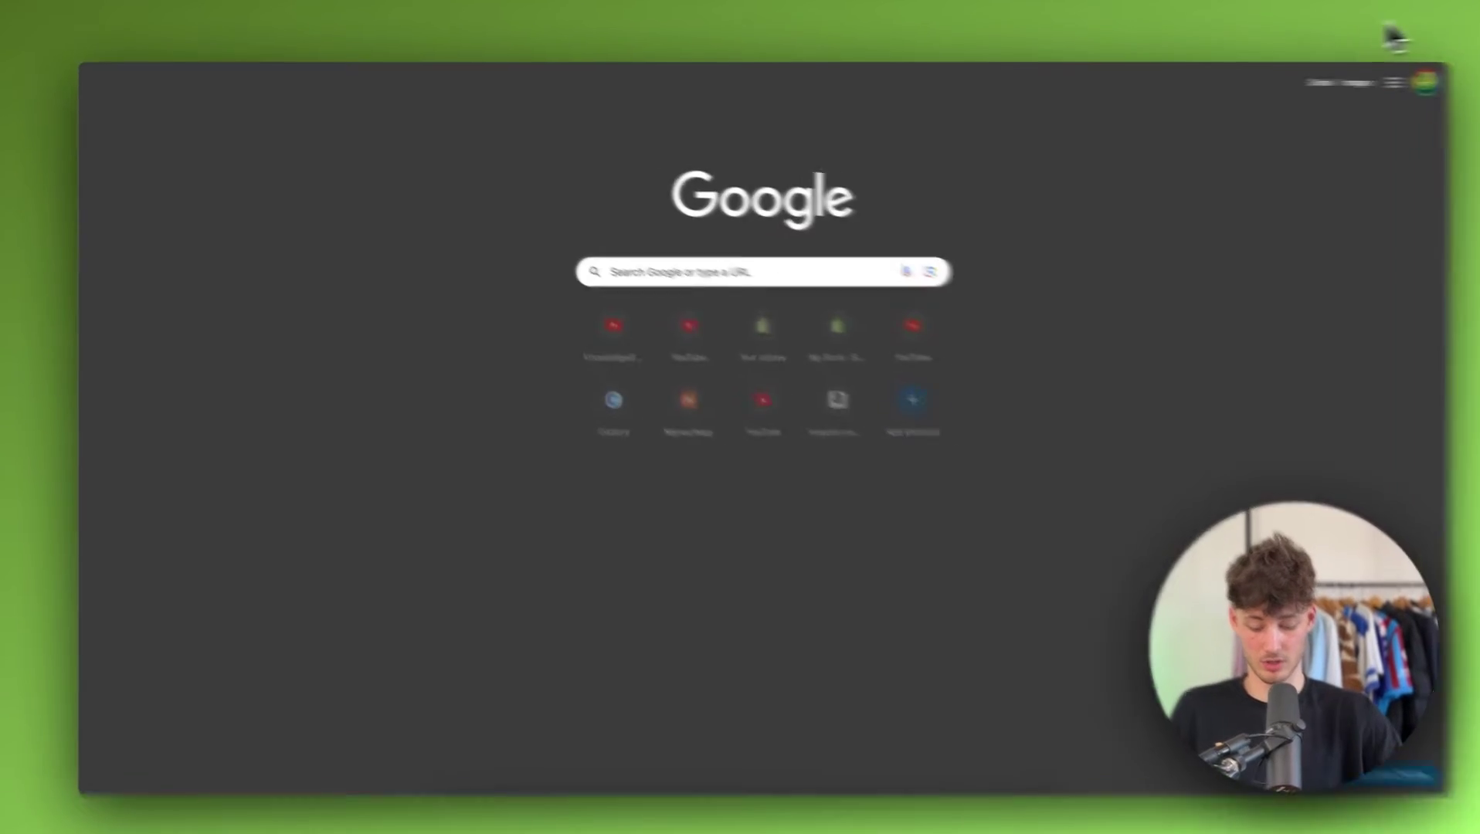
- Load Coolors and generate palettes until 1B2021, 51513D, A6A867, E3DC95 appears
type("coo")
key("Return")
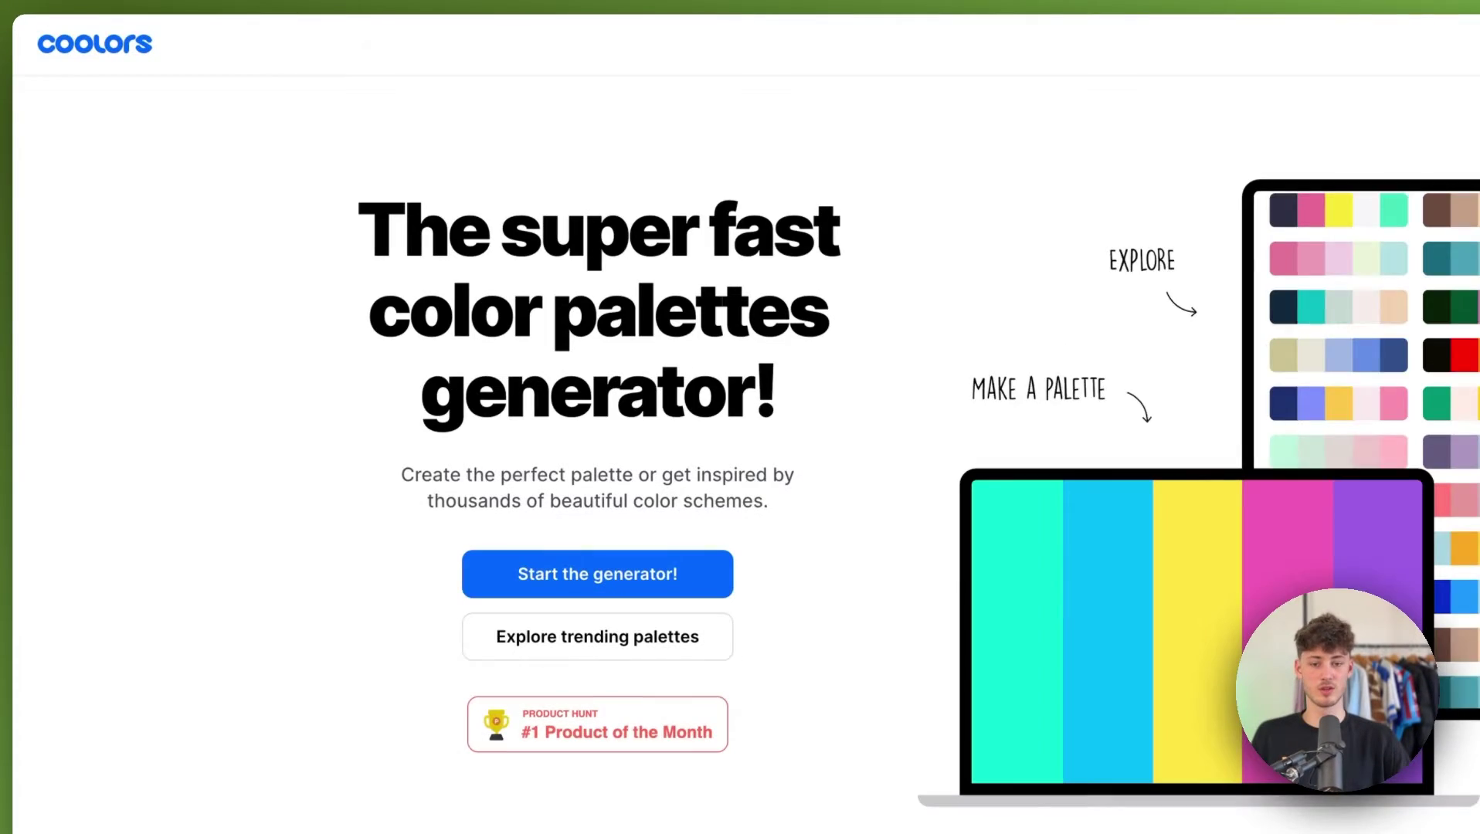
left_click(975, 587)
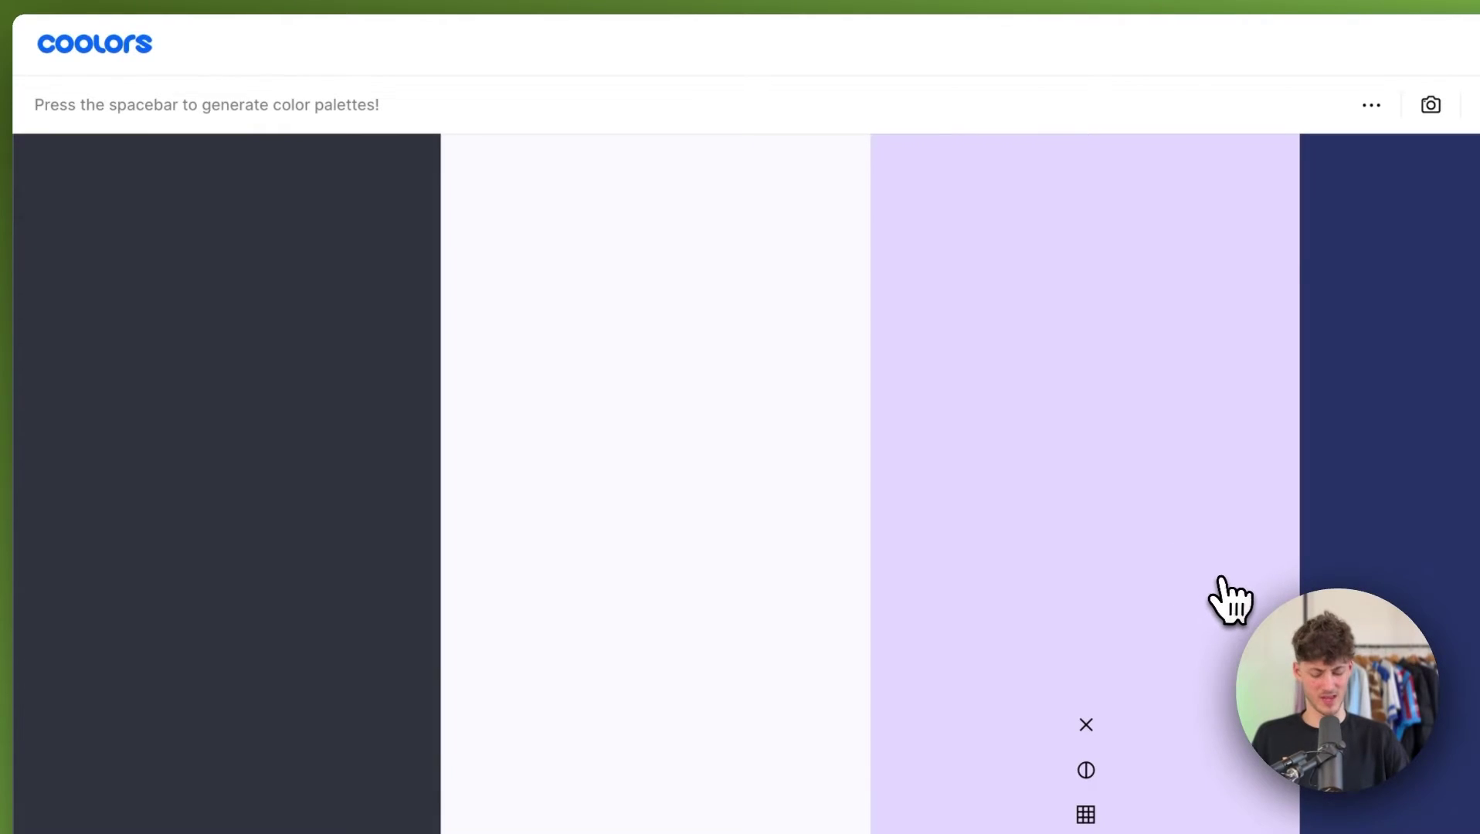
key("space")
key("space")
key("space")
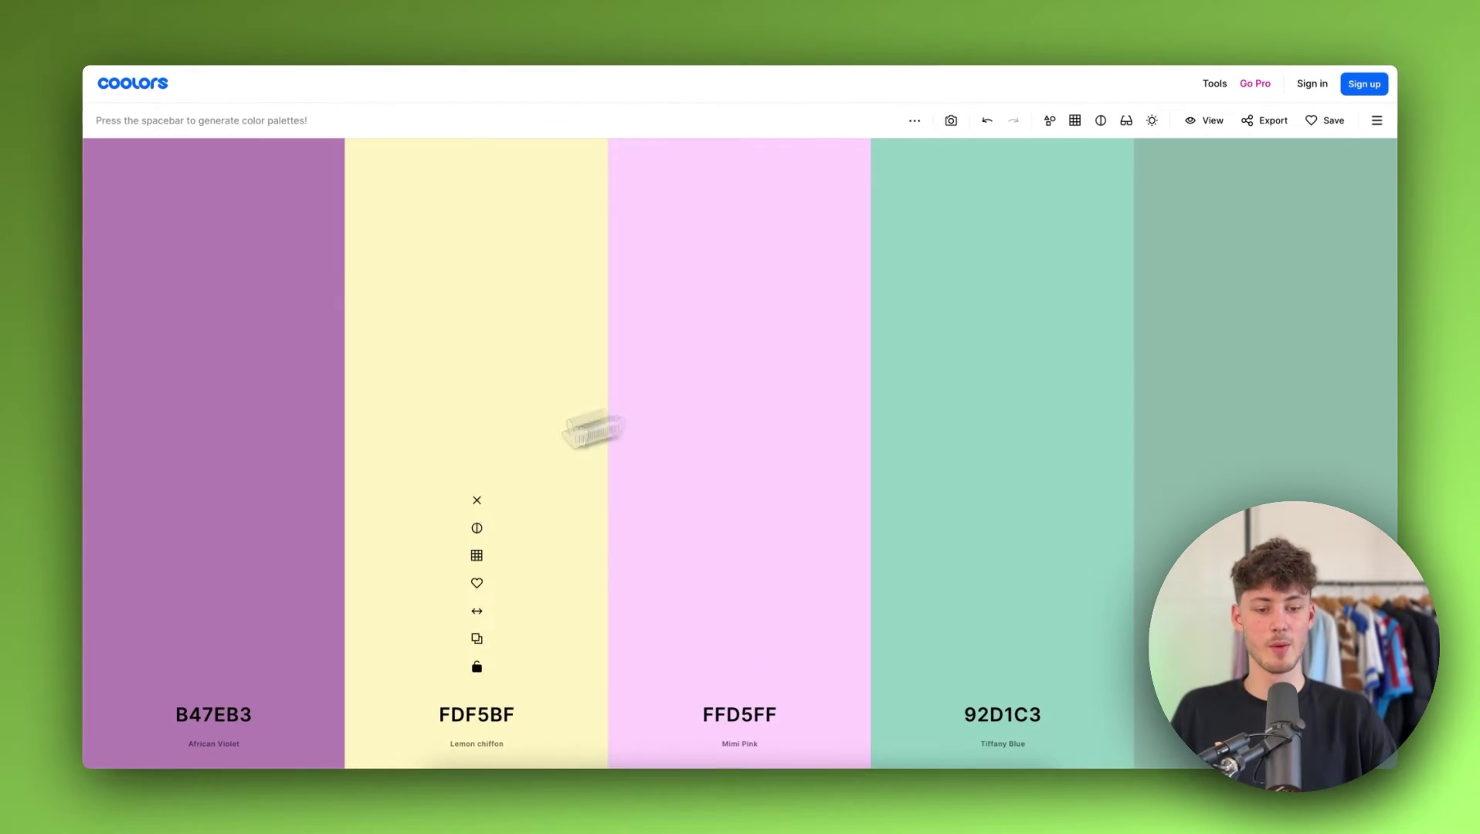
key("space")
key("space")
key("space")
key("space")
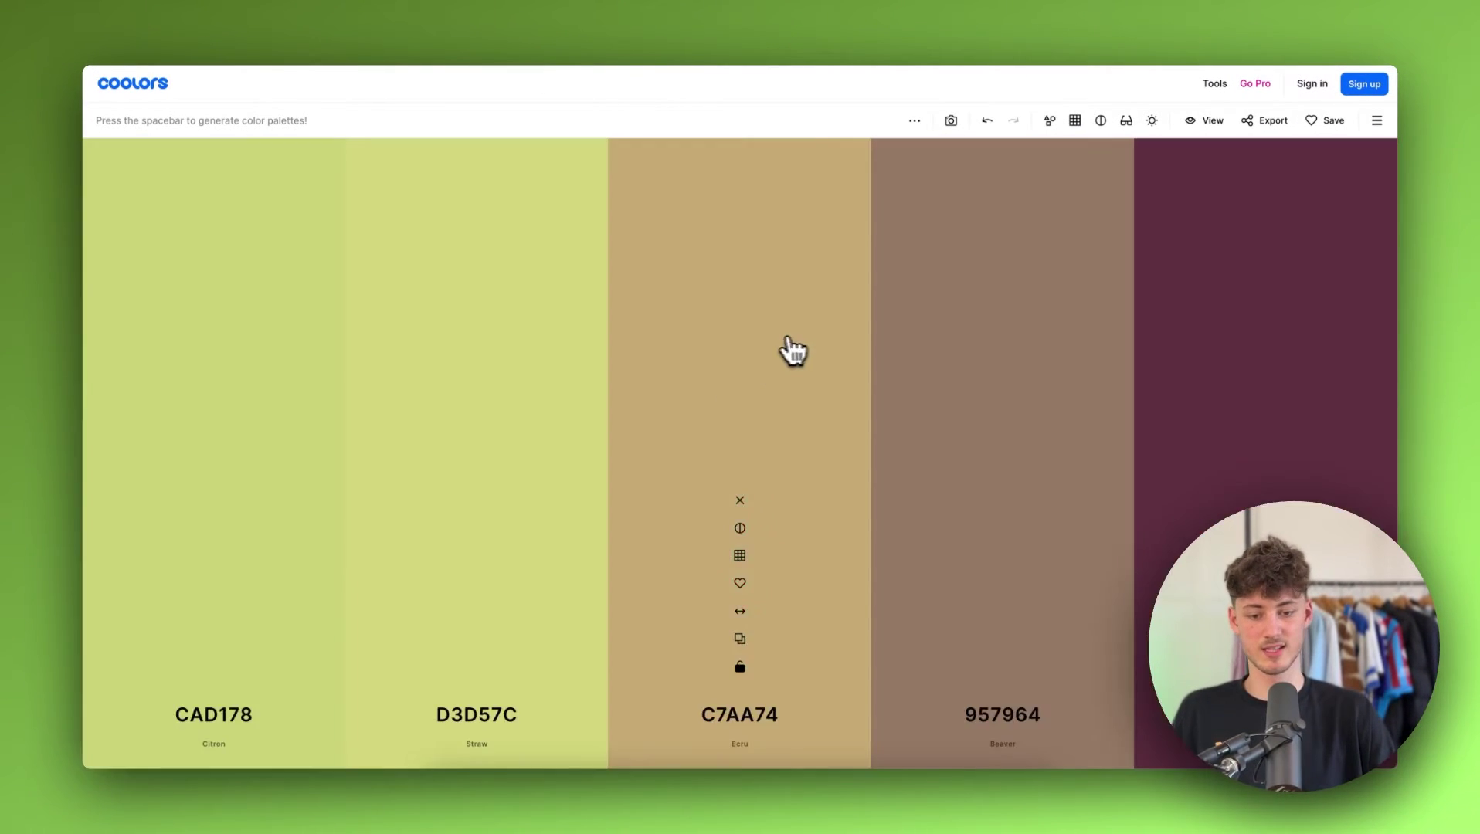
key("space")
key("space")
key("space")
key("space")
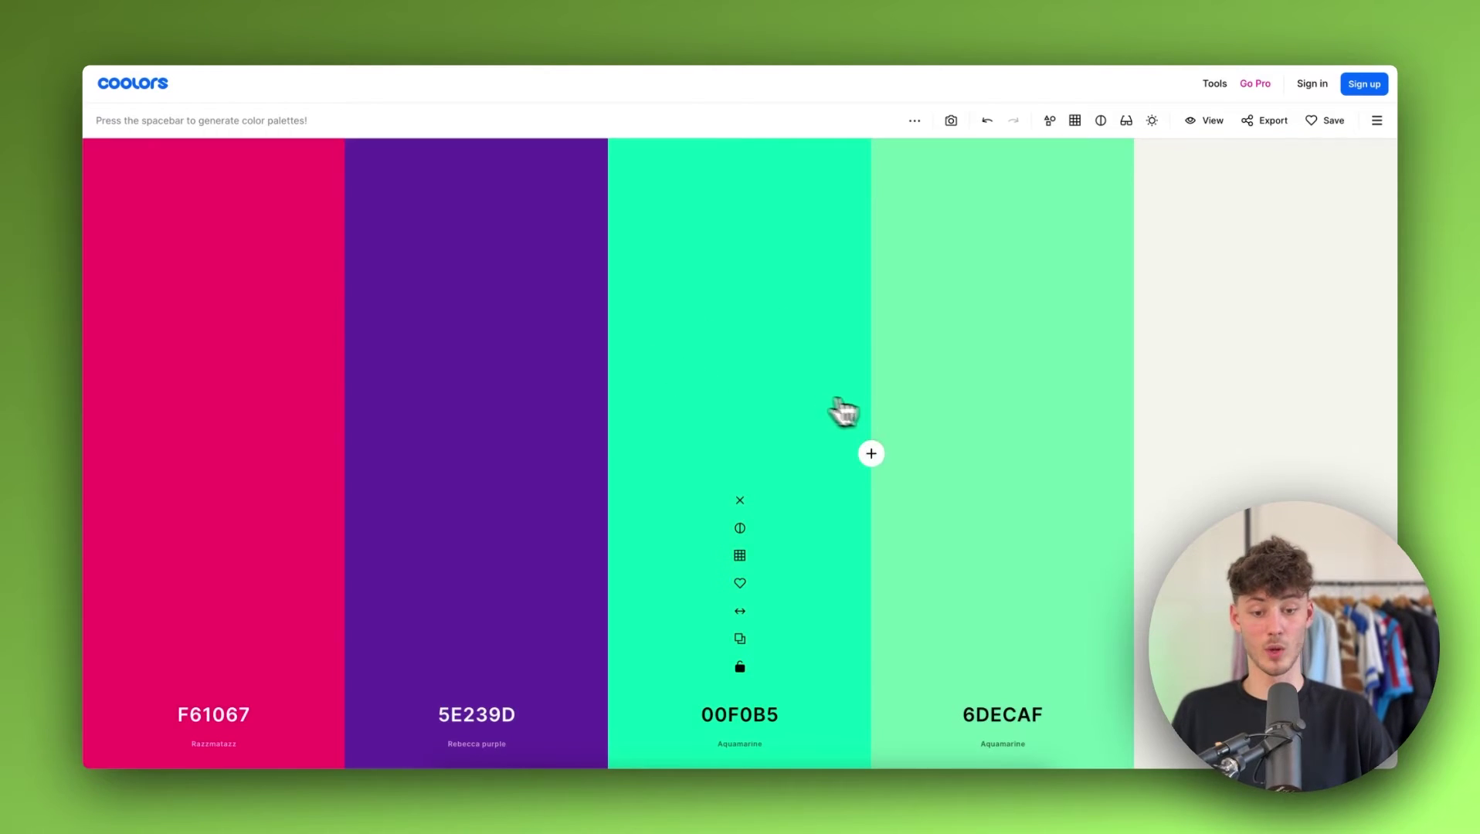
key("space")
key("space")
key("space")
key("space")
key("space")
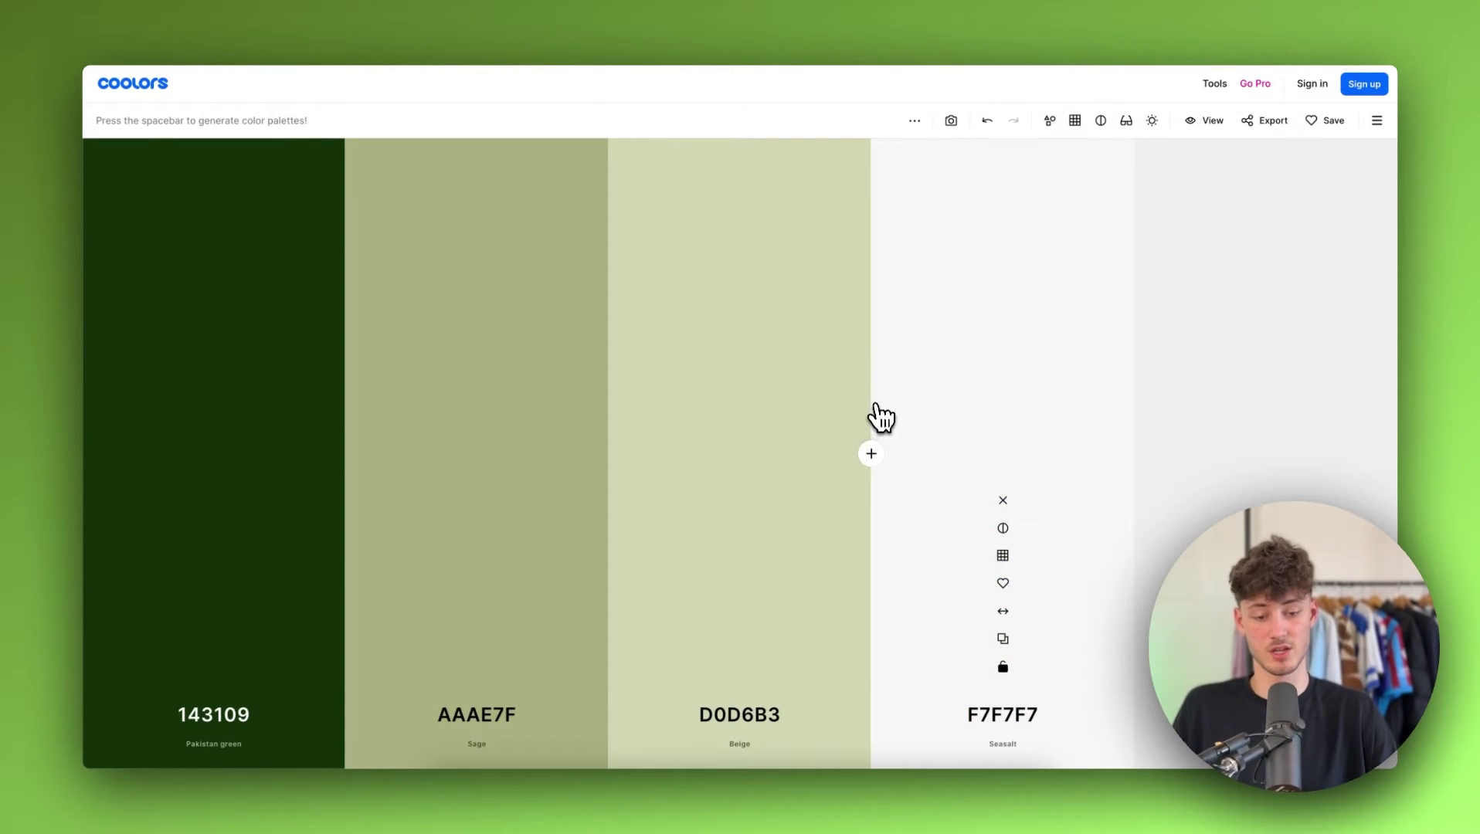
key("space")
key("space")
key("space")
key("space")
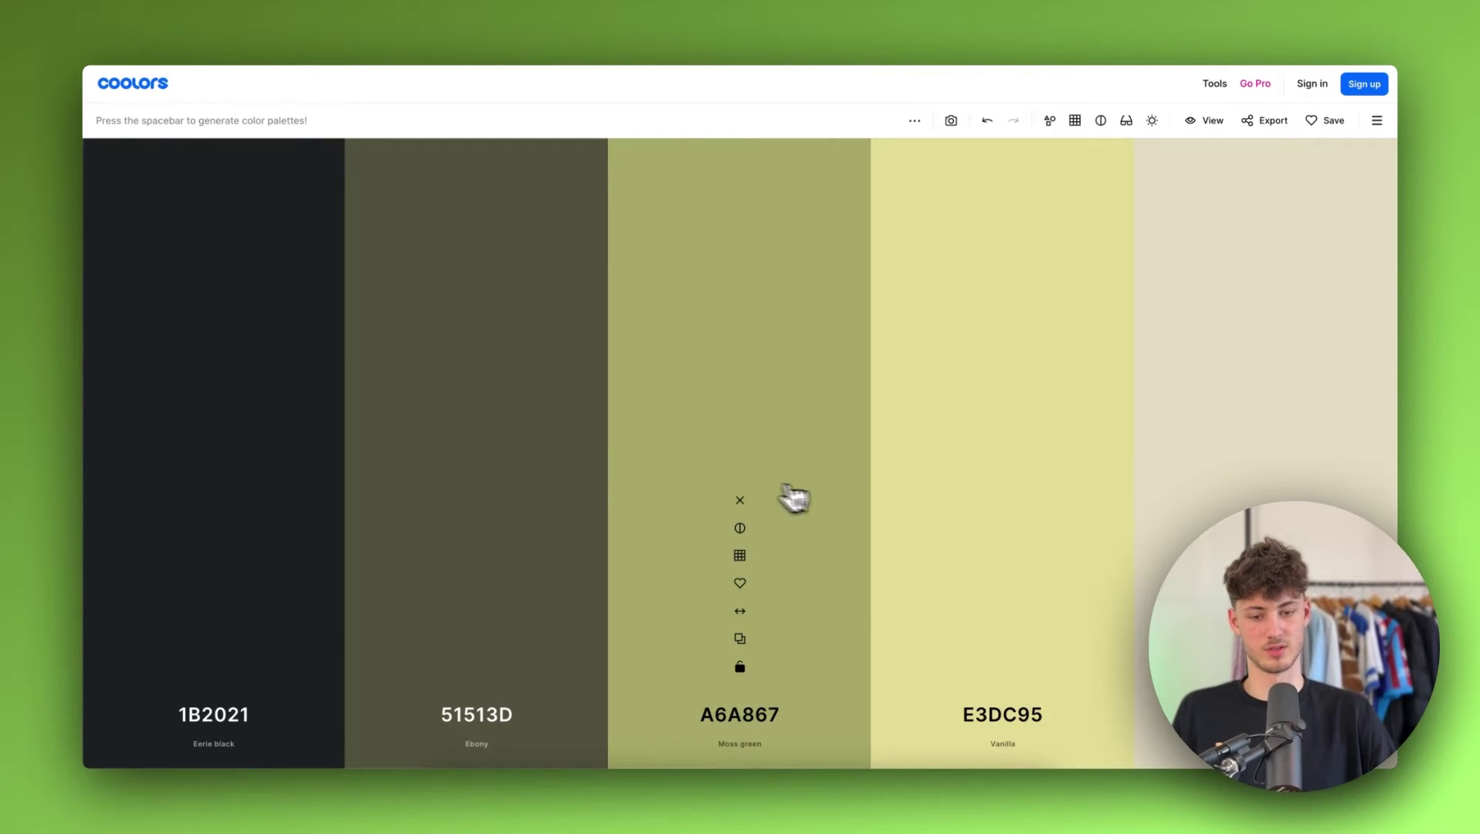
- Set Scheme 1's solid button background to blue #3854BA
left_click(993, 687)
left_click(1162, 494)
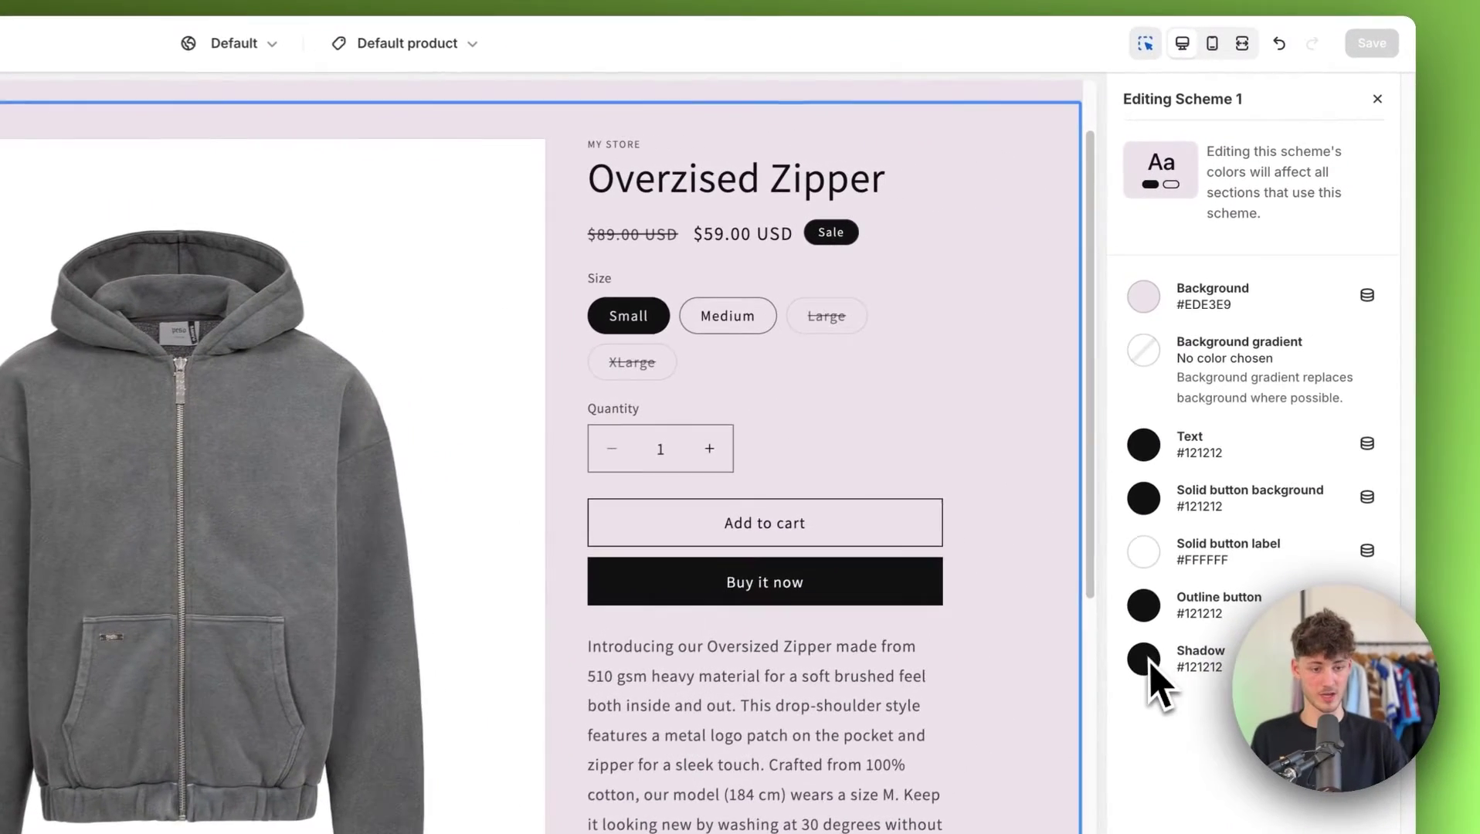
left_click(1182, 498)
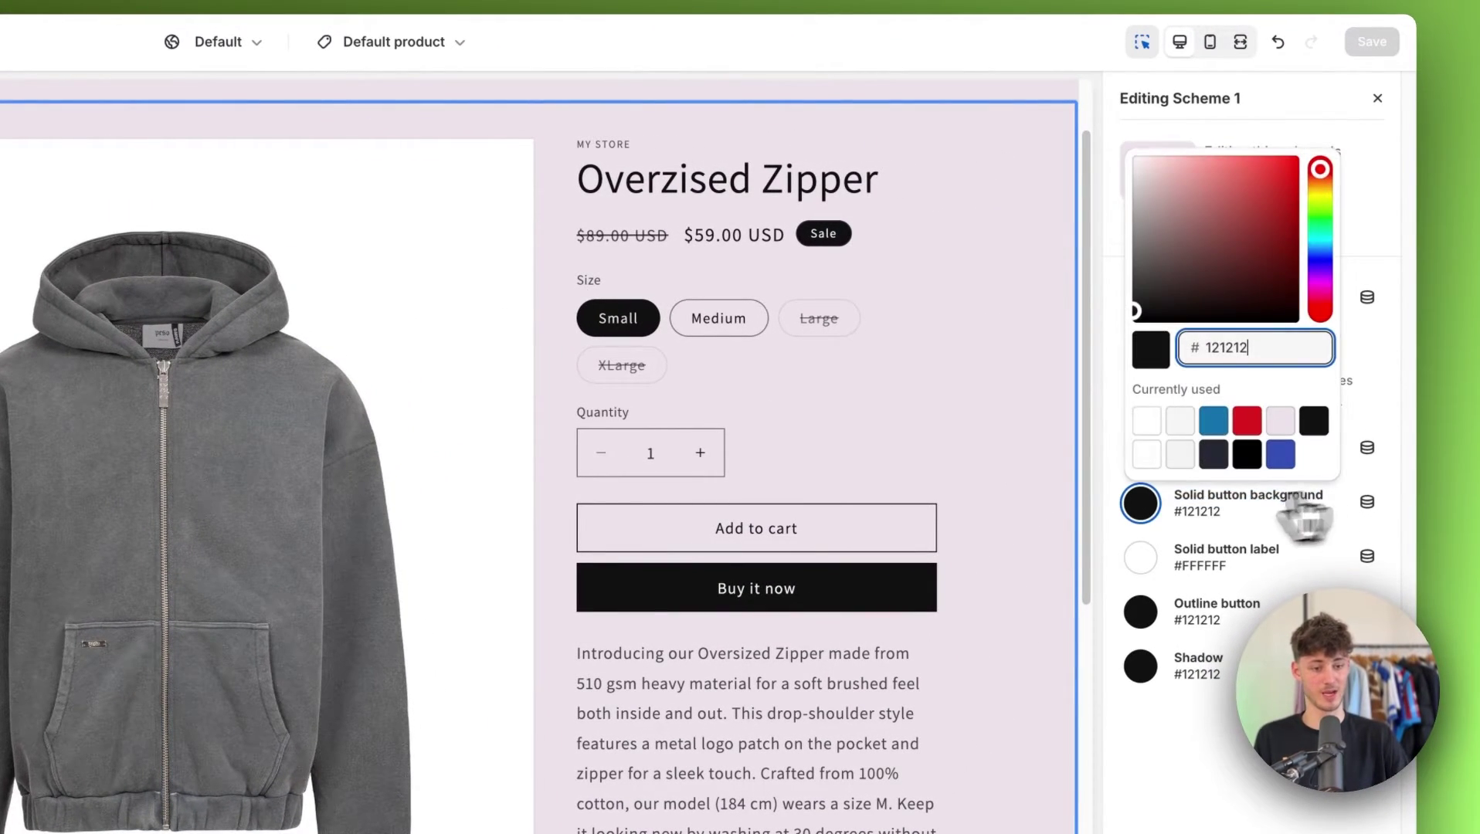
left_click_drag(1267, 232, 1314, 205)
left_click(1321, 270)
left_click(1320, 187)
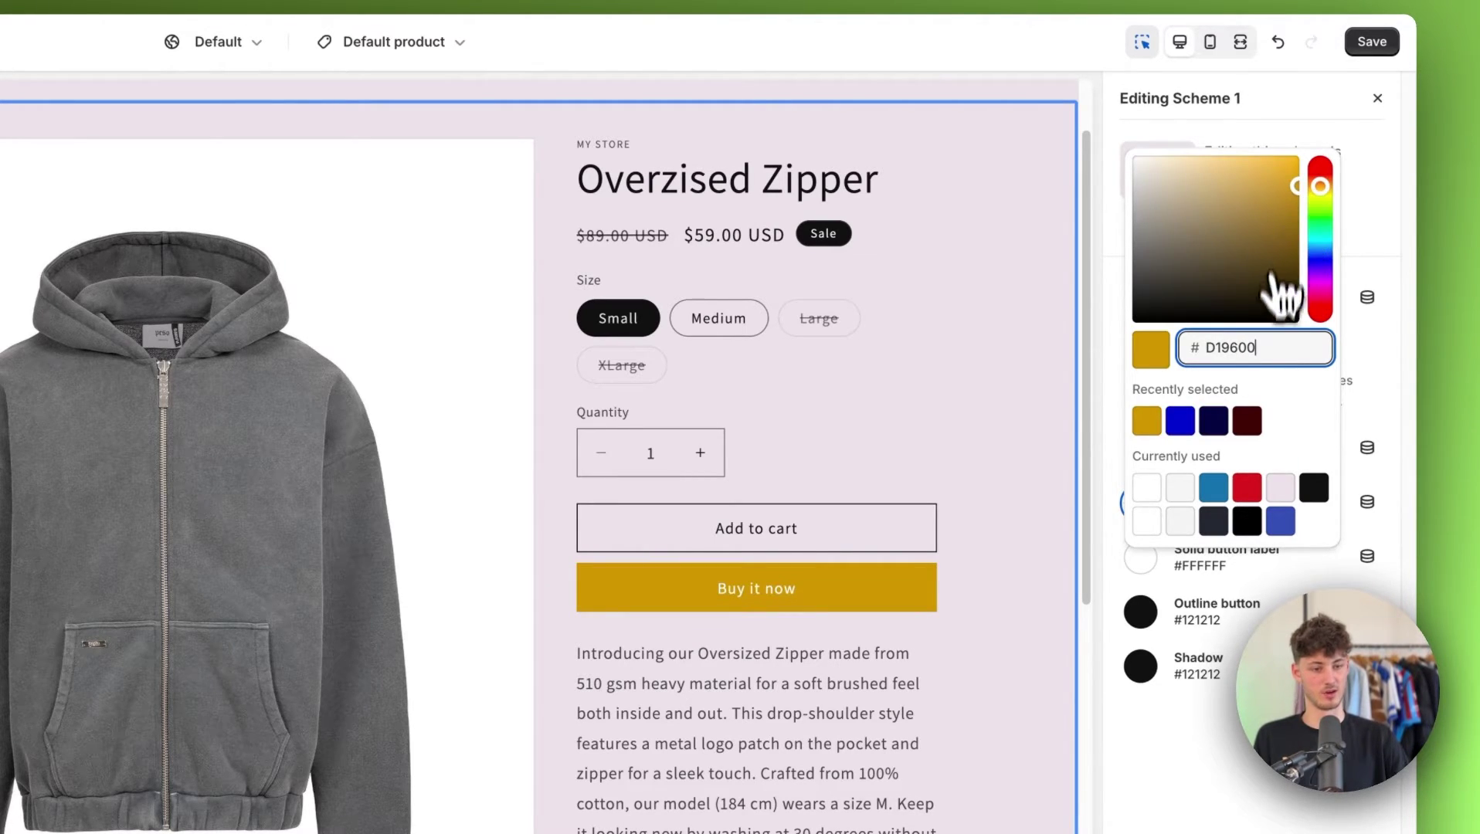
left_click(1282, 526)
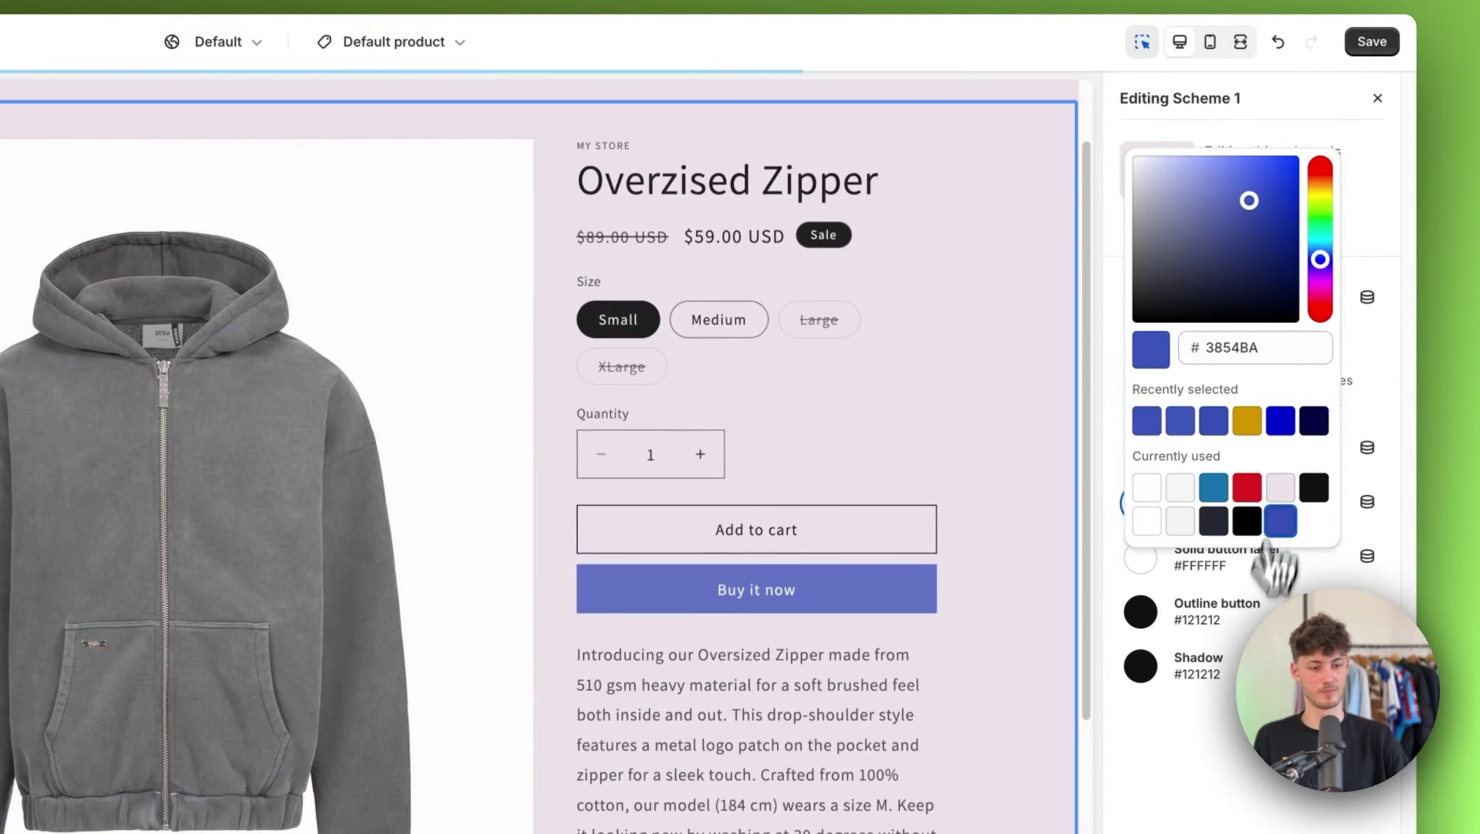
left_click(1272, 564)
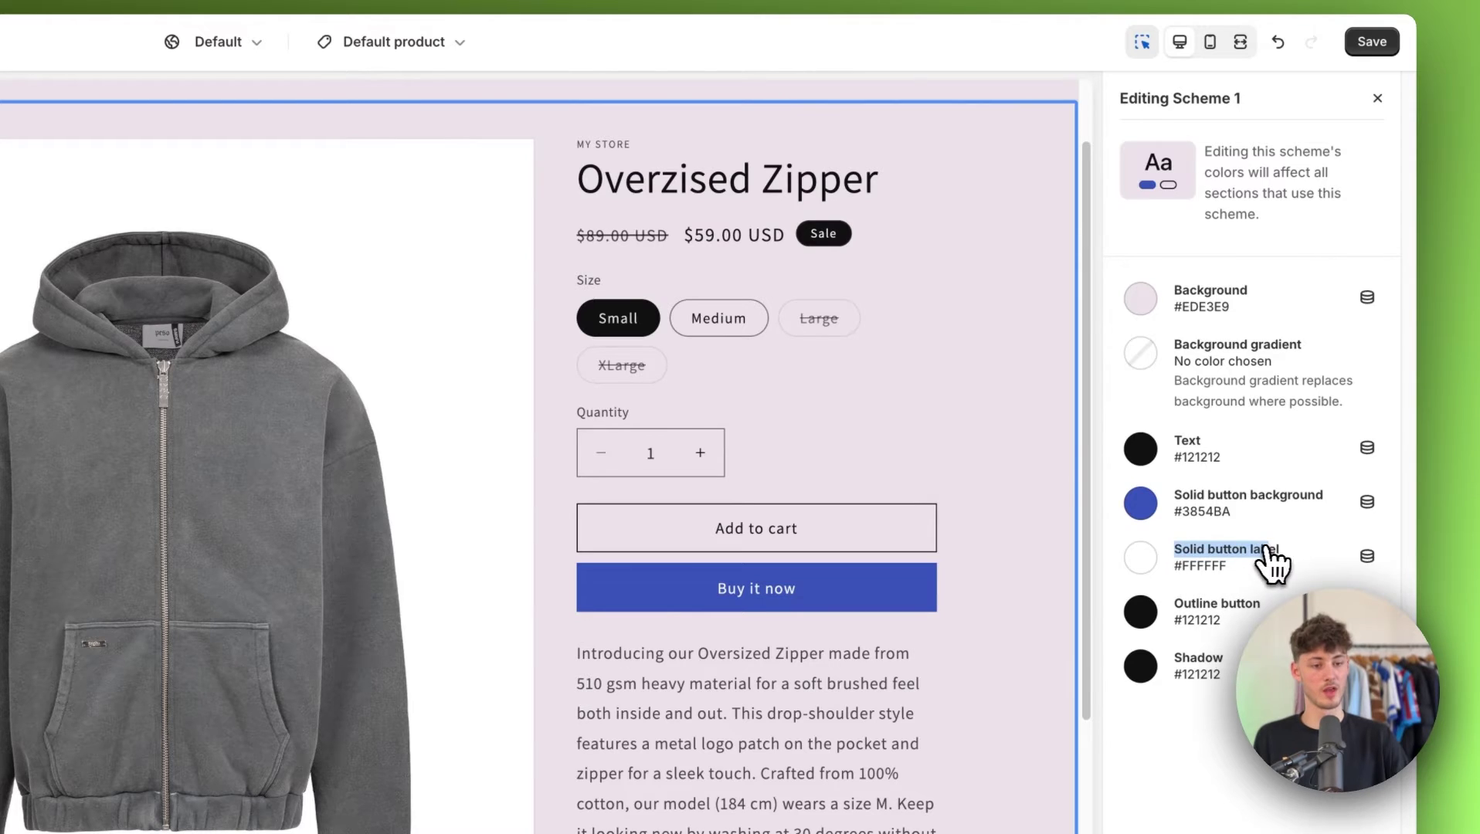
- Keep the solid button label white and save the Scheme 1 changes
left_click(1180, 555)
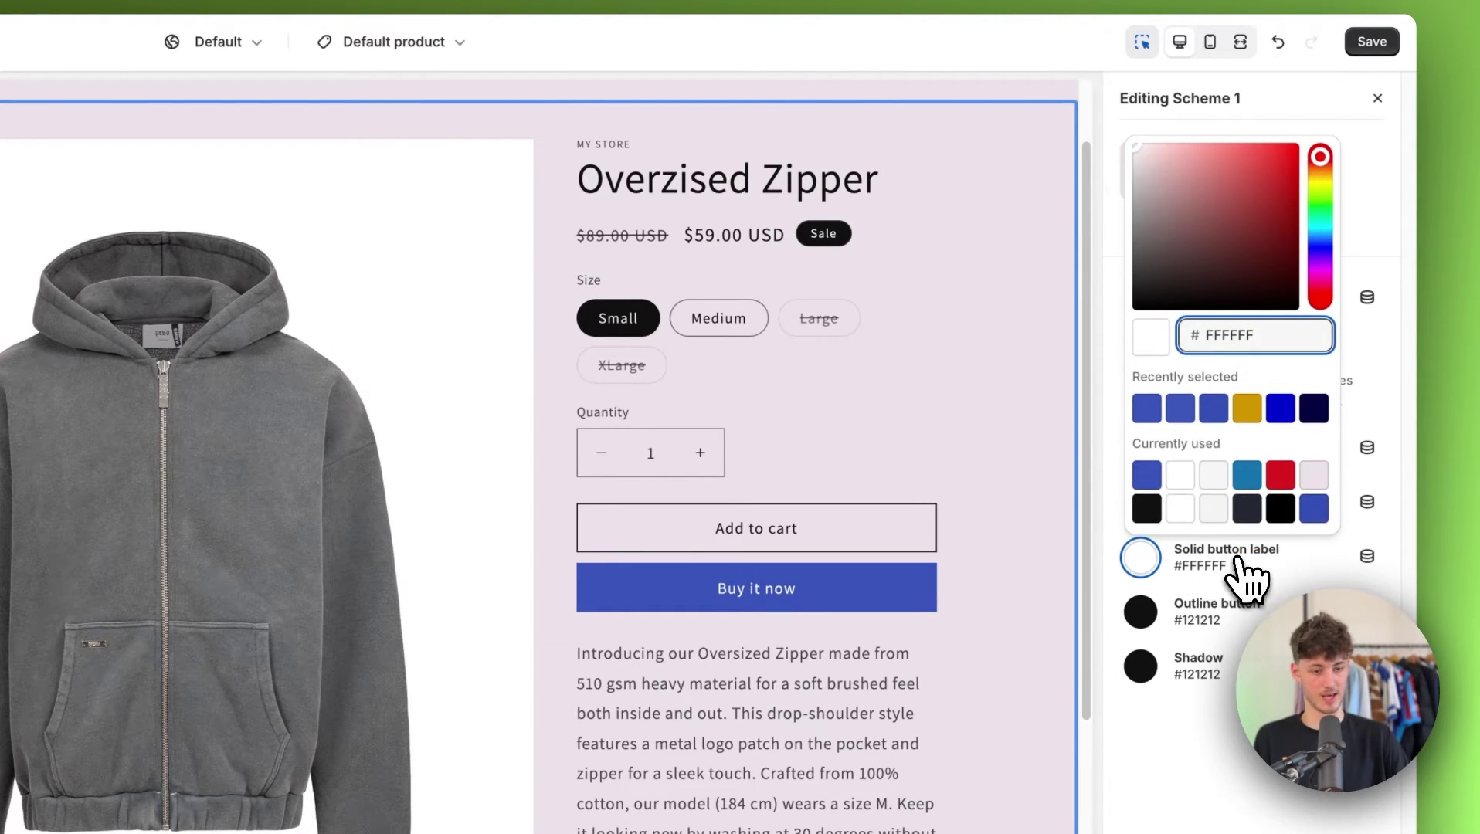
left_click(1279, 479)
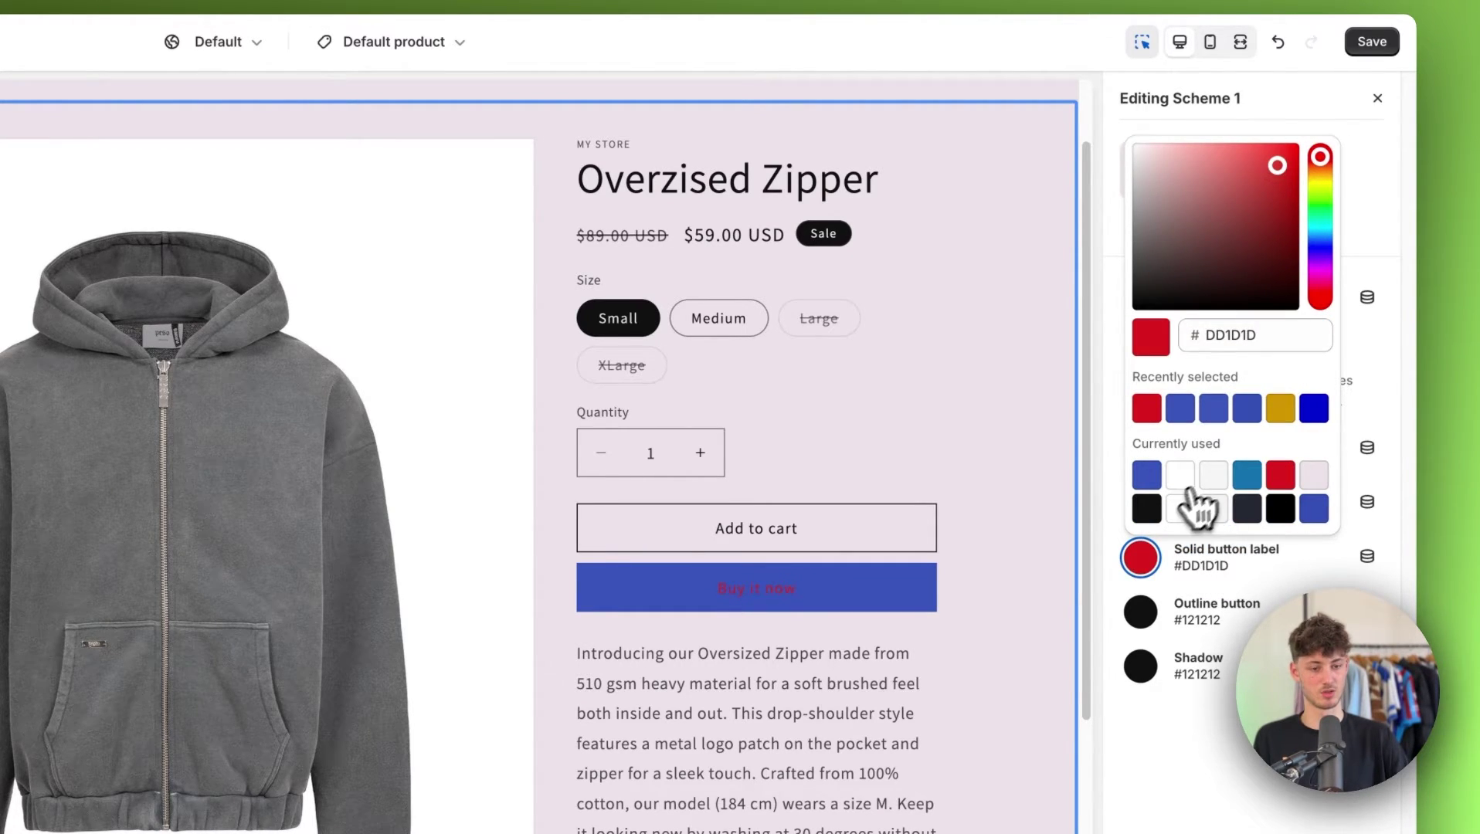
left_click(1186, 495)
left_click(1221, 514)
left_click(1180, 485)
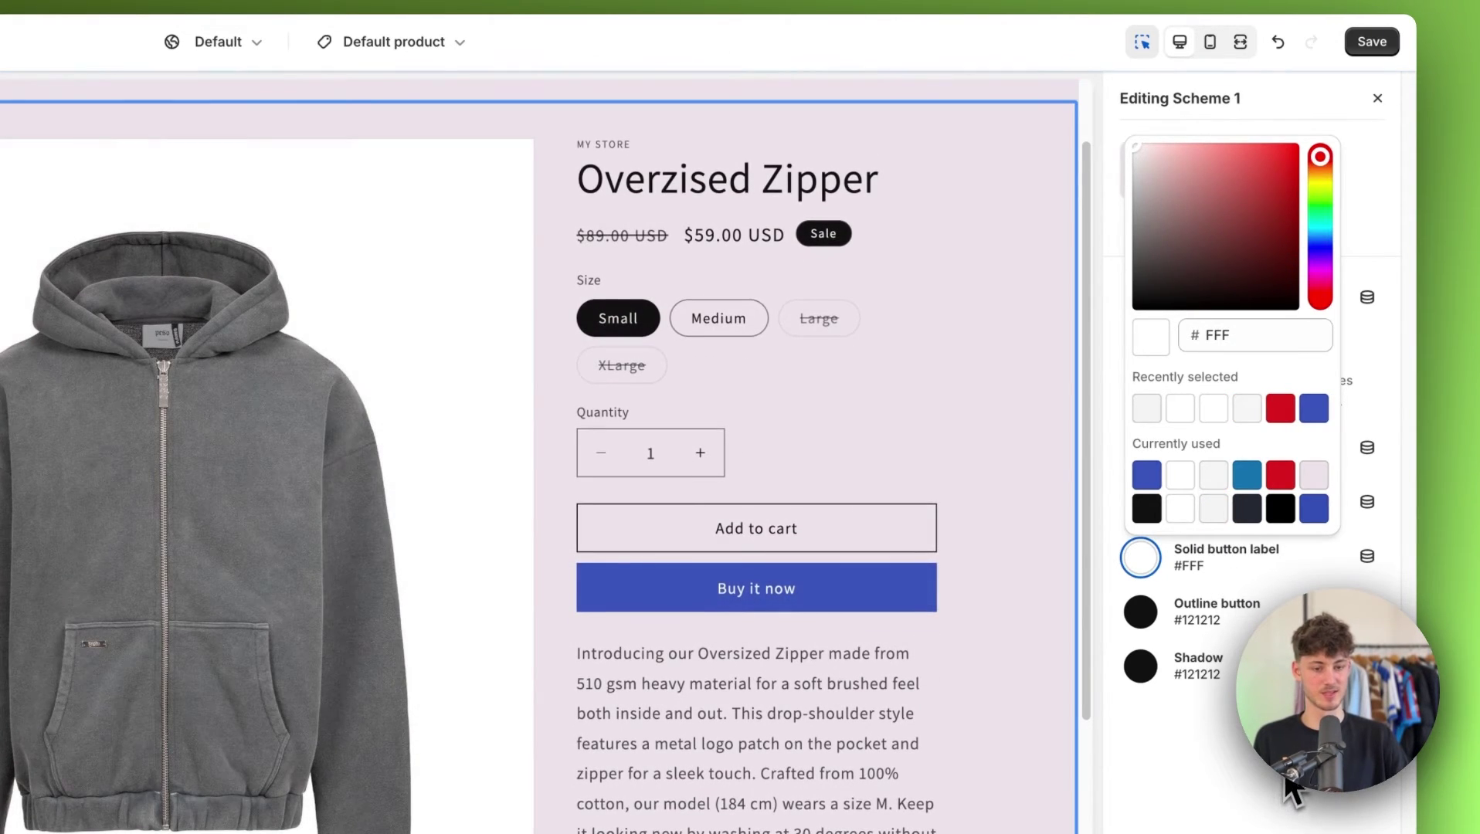
left_click(1298, 781)
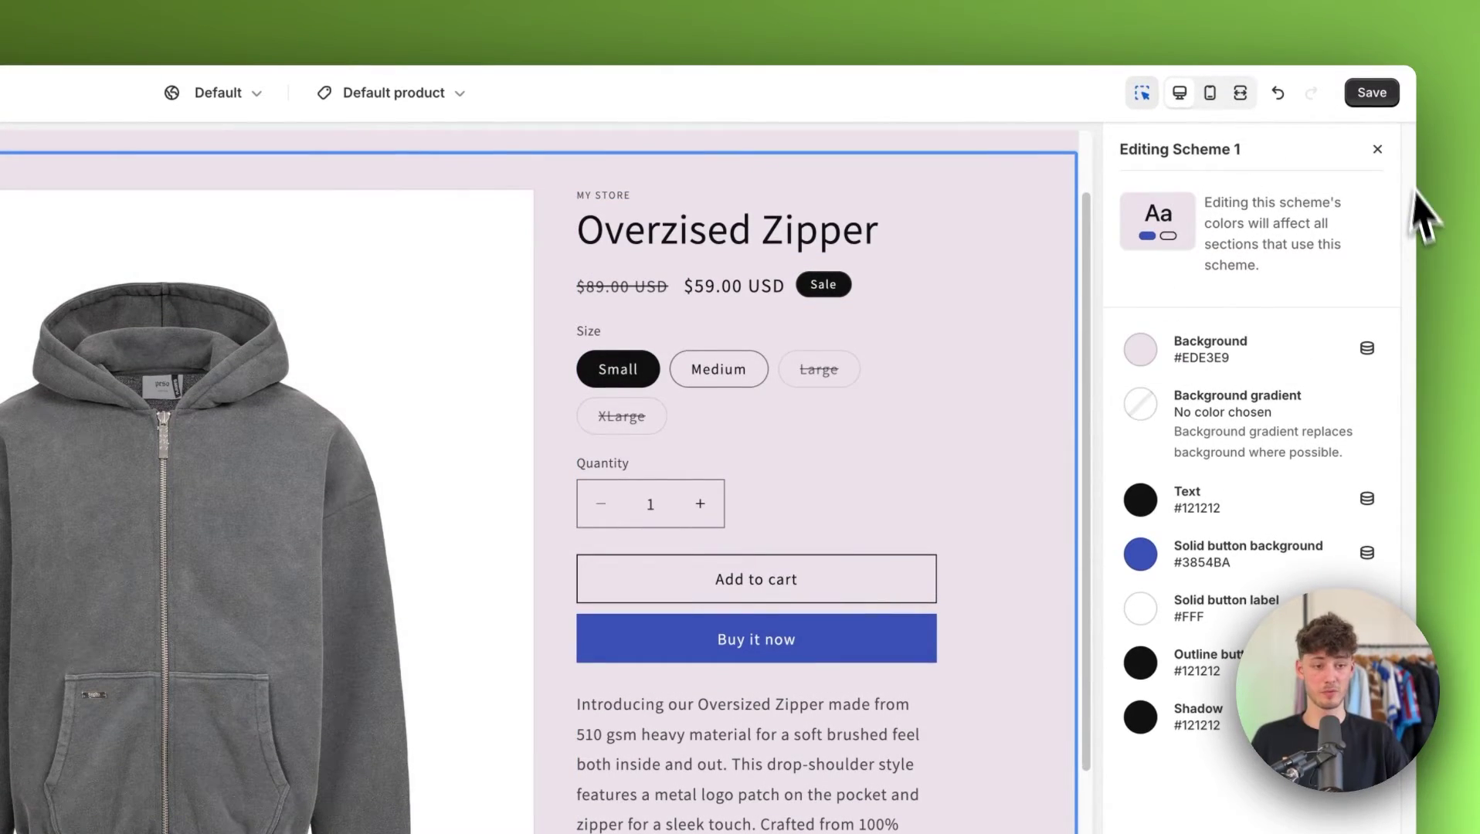
left_click(1372, 94)
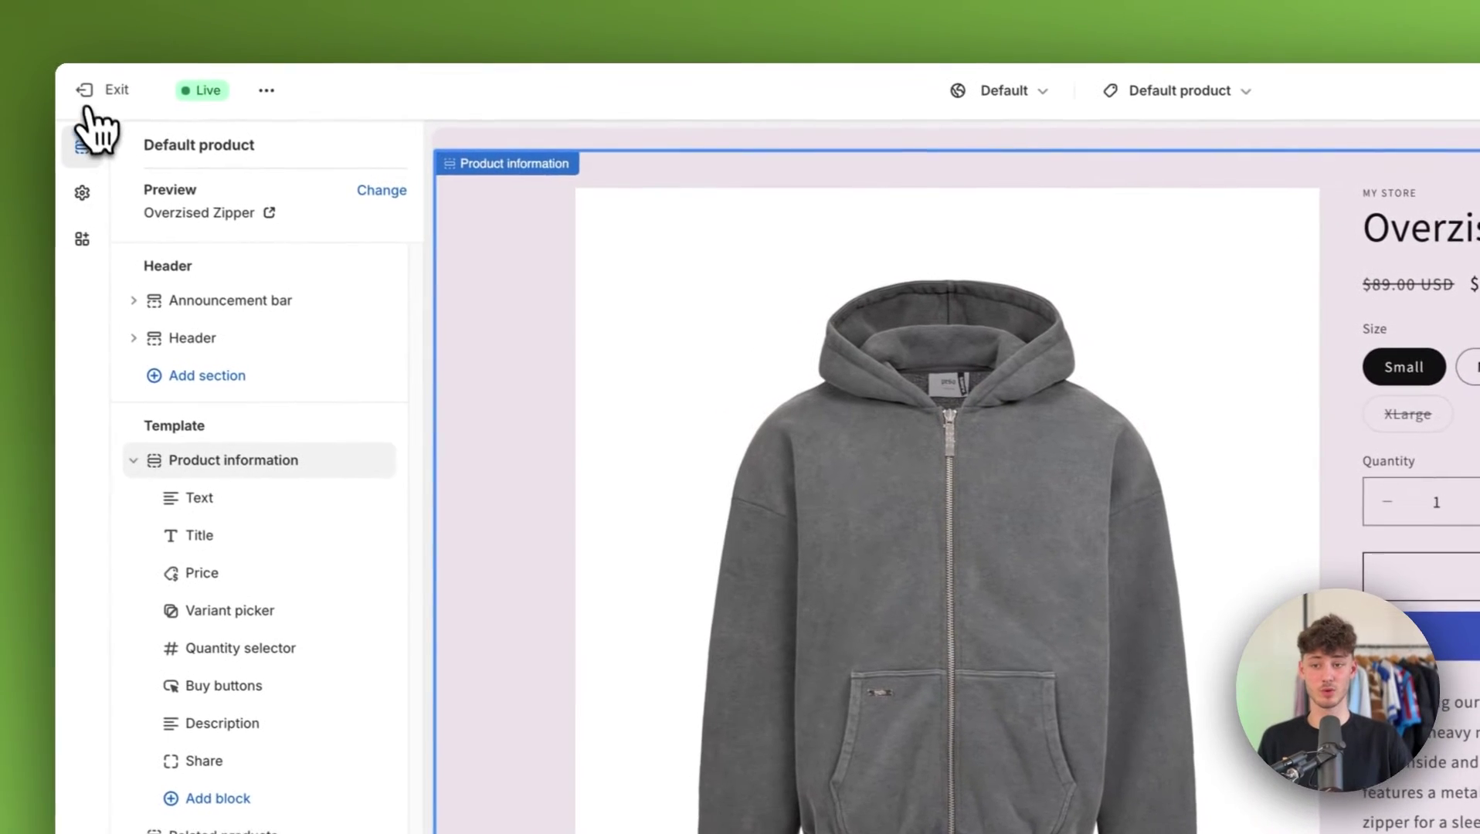
- Exit the theme editor back to the Online Store Themes list
left_click(89, 91)
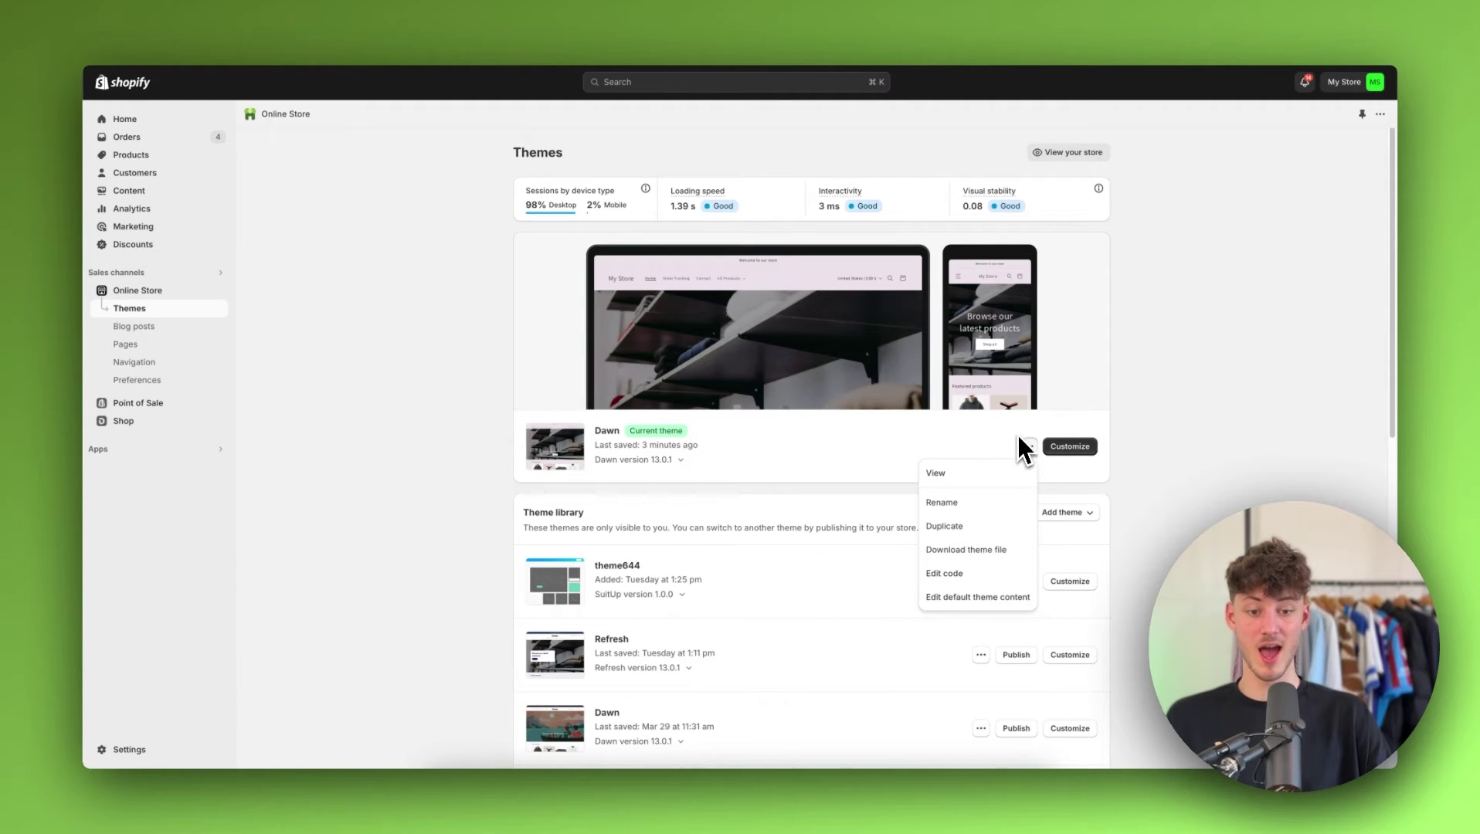
- Open Dawn's code editor, search files for 'them', and open layout theme.liquid
left_click(950, 580)
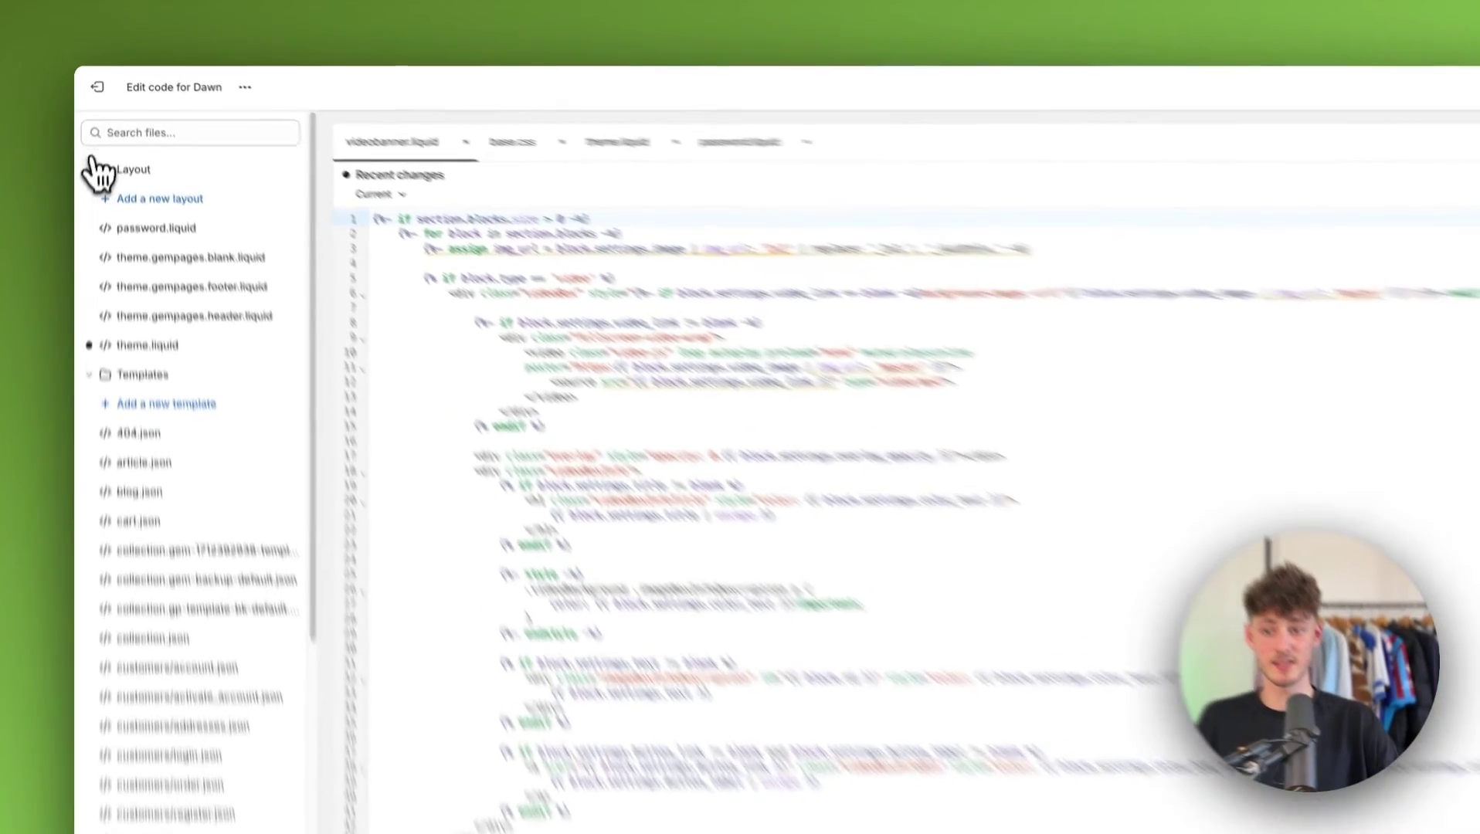
left_click(128, 146)
left_click(135, 308)
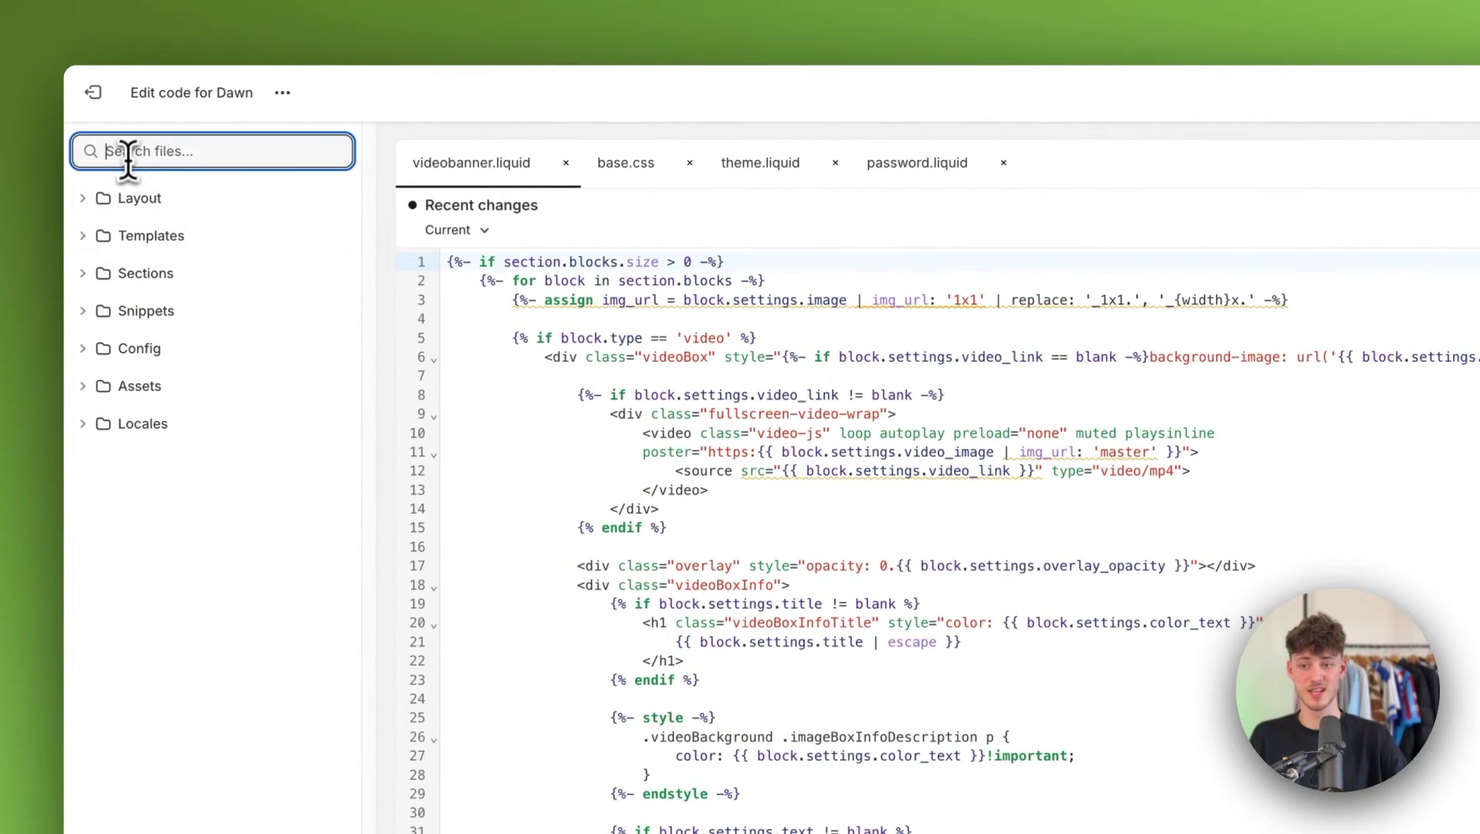
type("theme.liq")
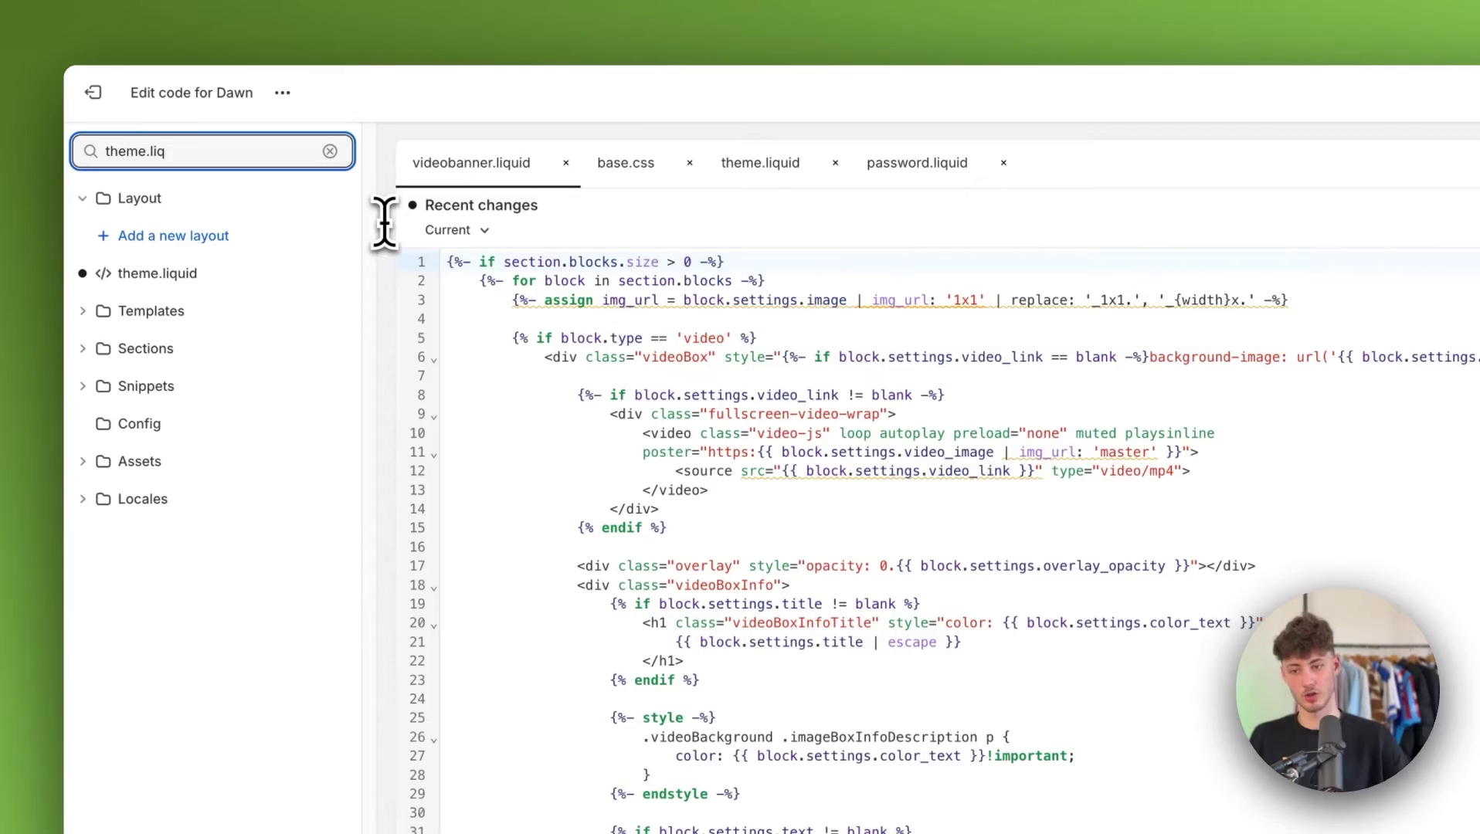
left_click(176, 279)
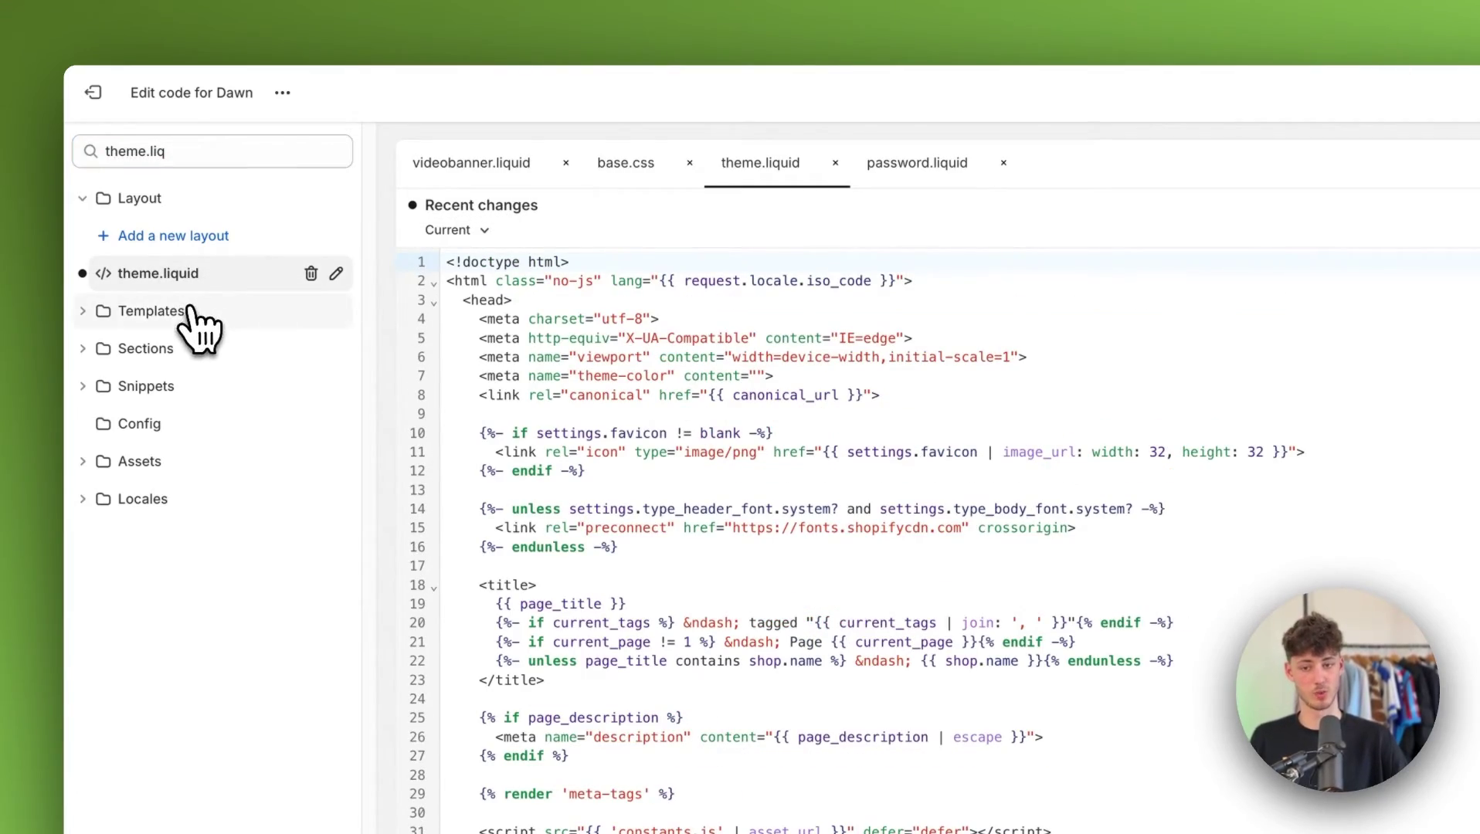
scroll(927, 502, "down", 20)
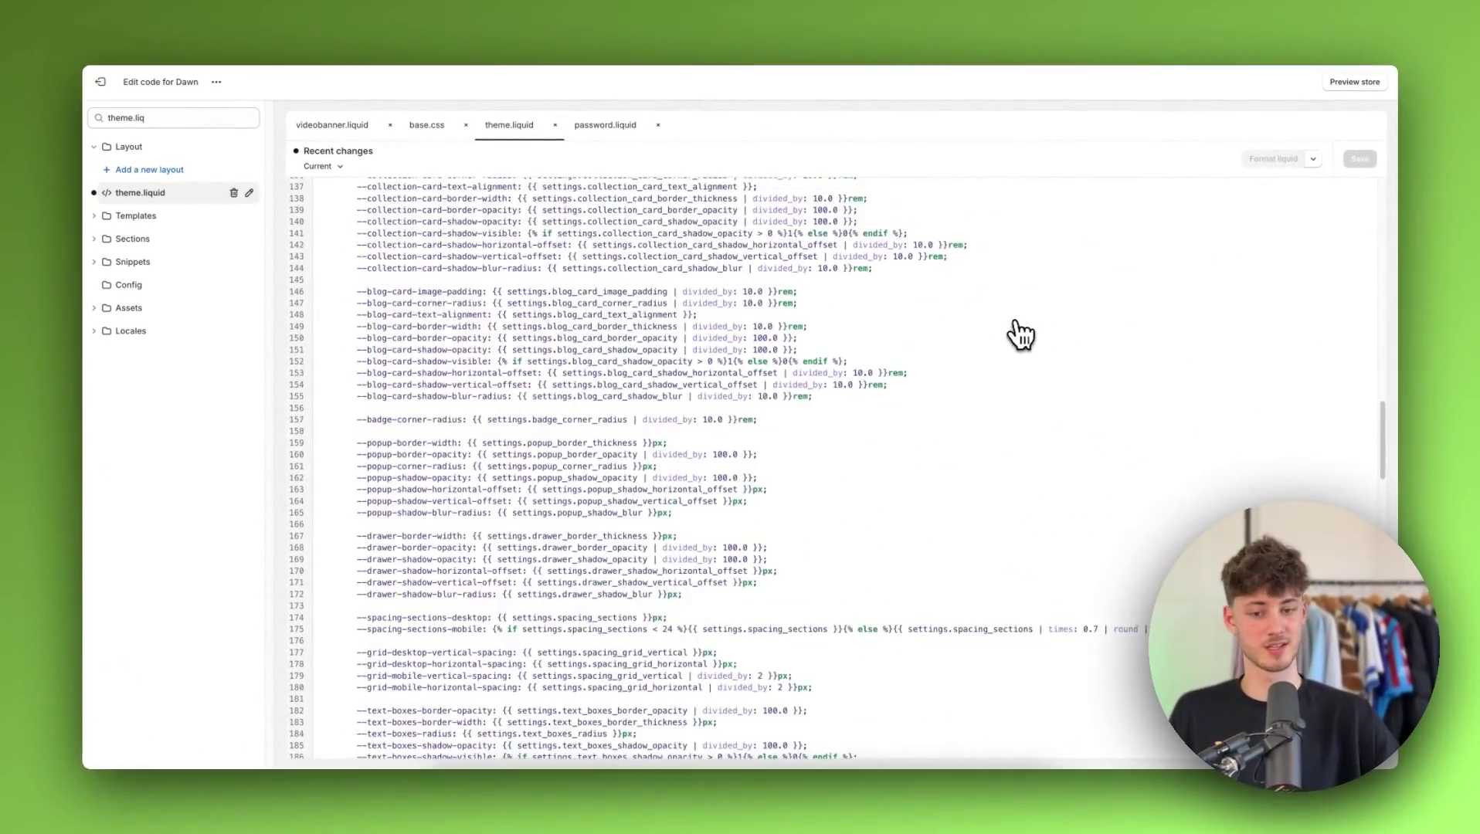
scroll(1020, 333, "up", 20)
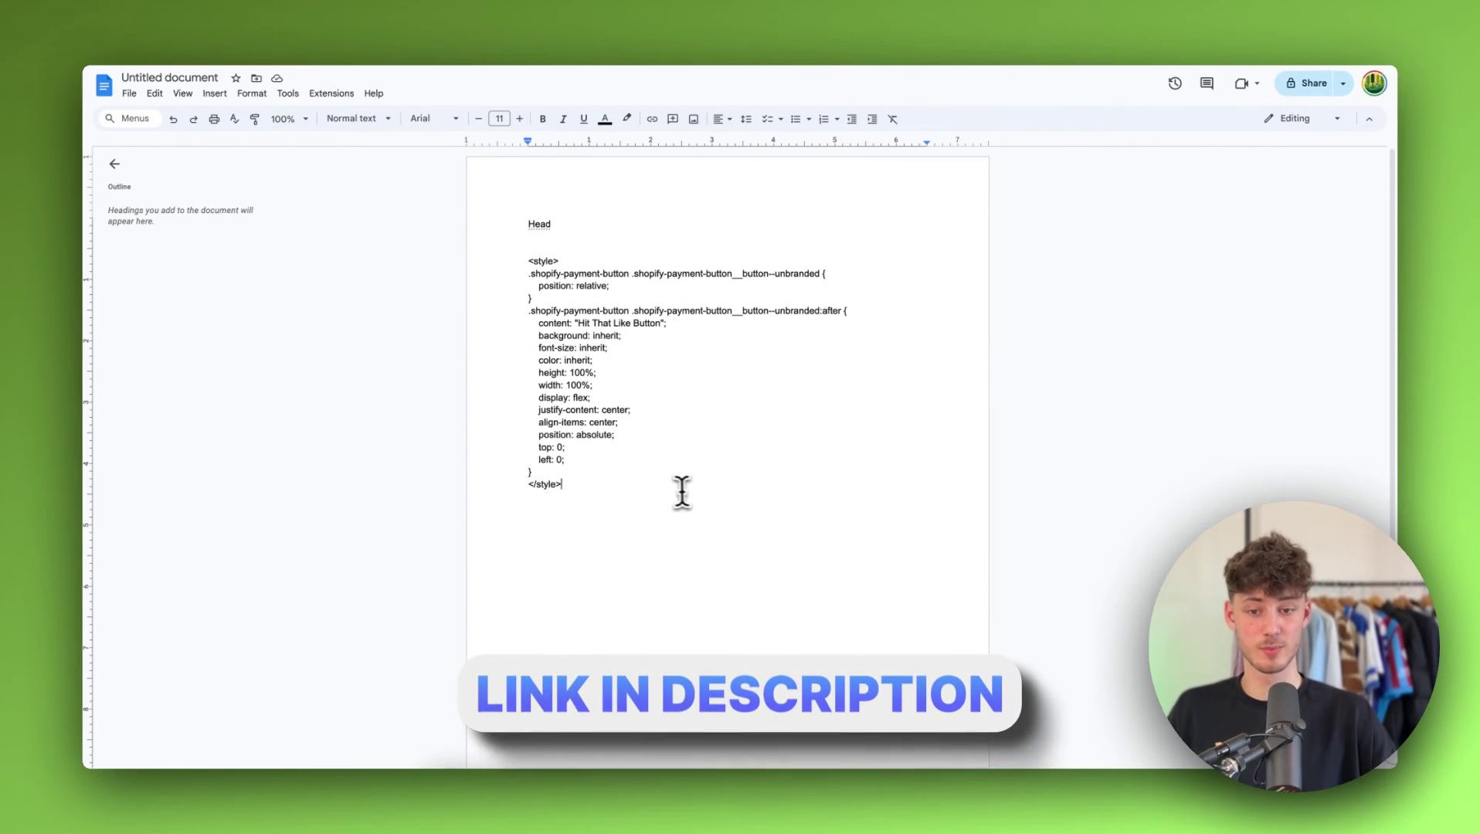
- Copy the full <style> block that relabels the payment button 'Hit That Like Button' from the notes
left_click_drag(611, 486, 527, 261)
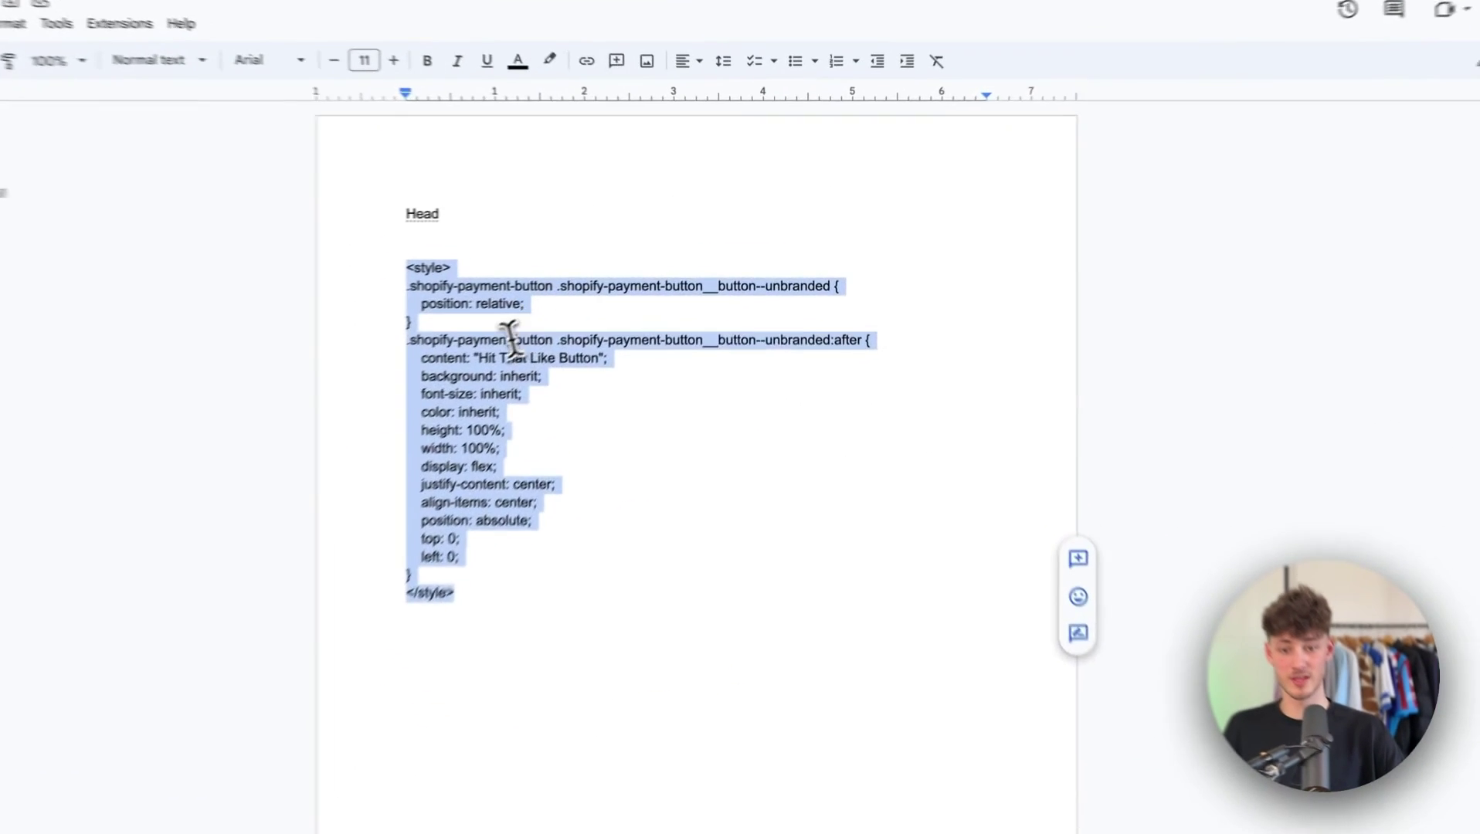
right_click(506, 341)
left_click(553, 421)
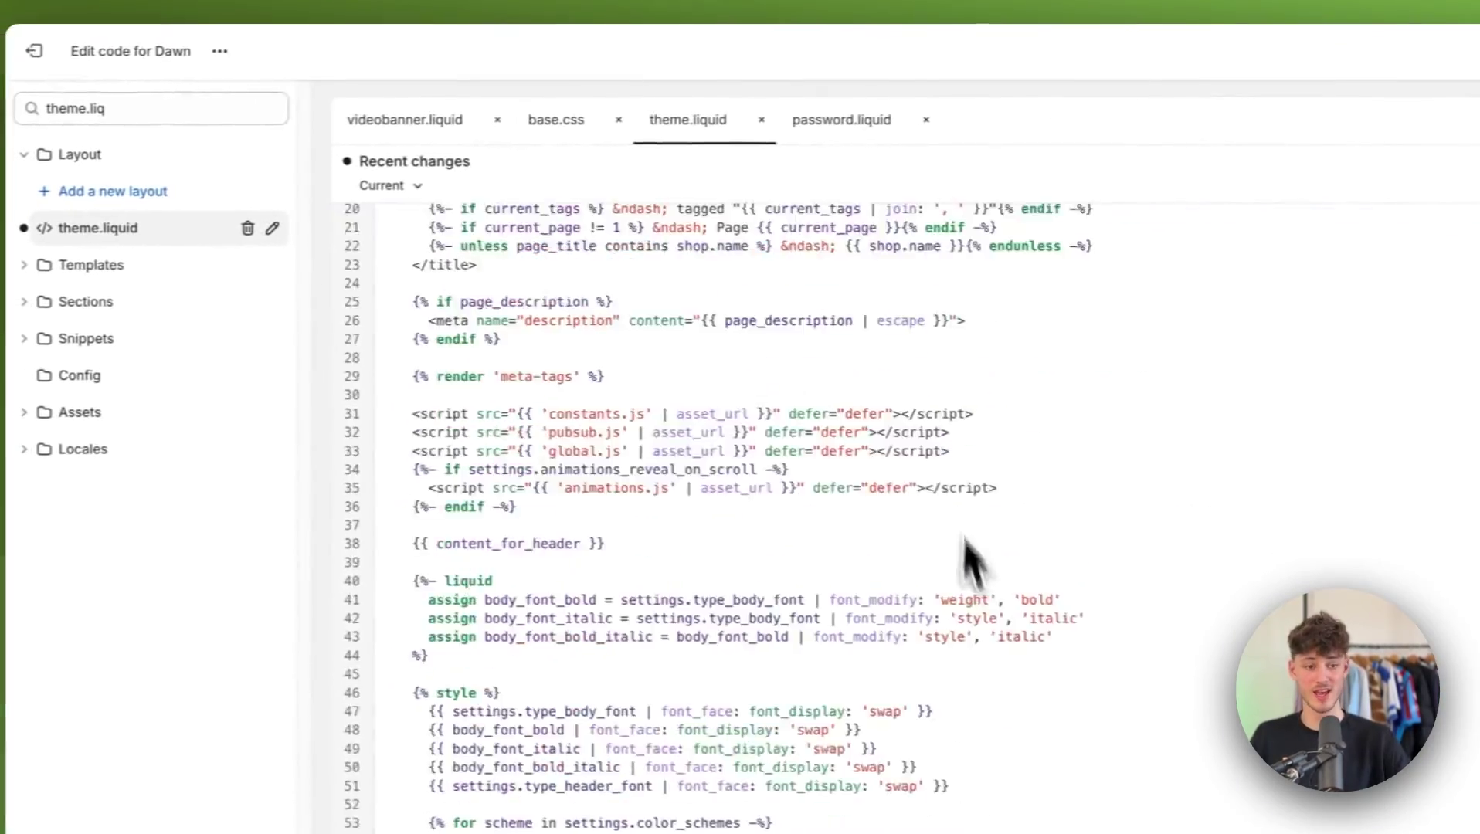
- Paste the copied style block on a new line right after <head> in theme.liquid
scroll(1005, 587, "down", 20)
scroll(1090, 611, "up", 15)
scroll(1112, 433, "down", 5)
scroll(1024, 489, "down", 20)
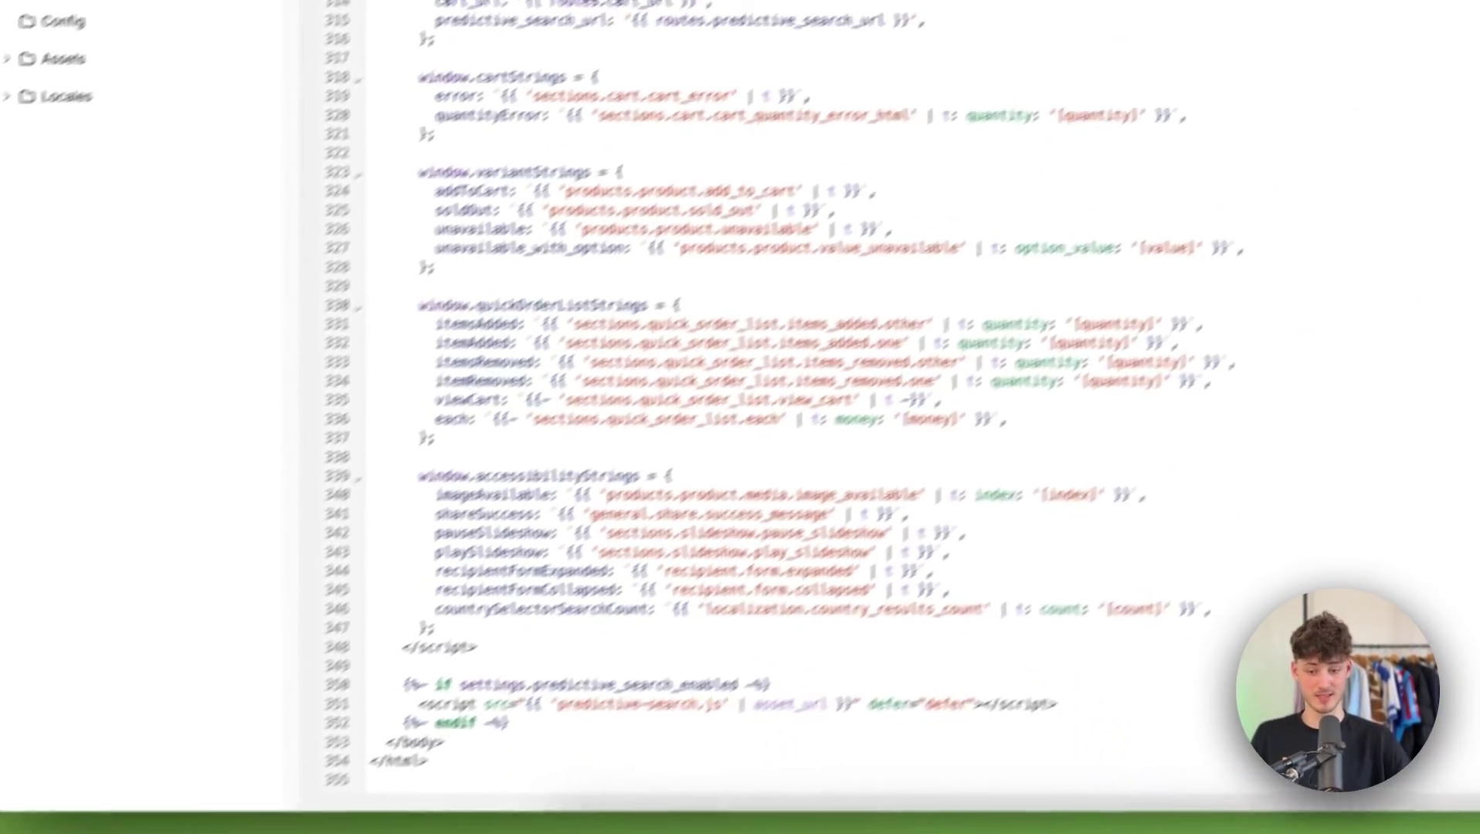
left_click(492, 743)
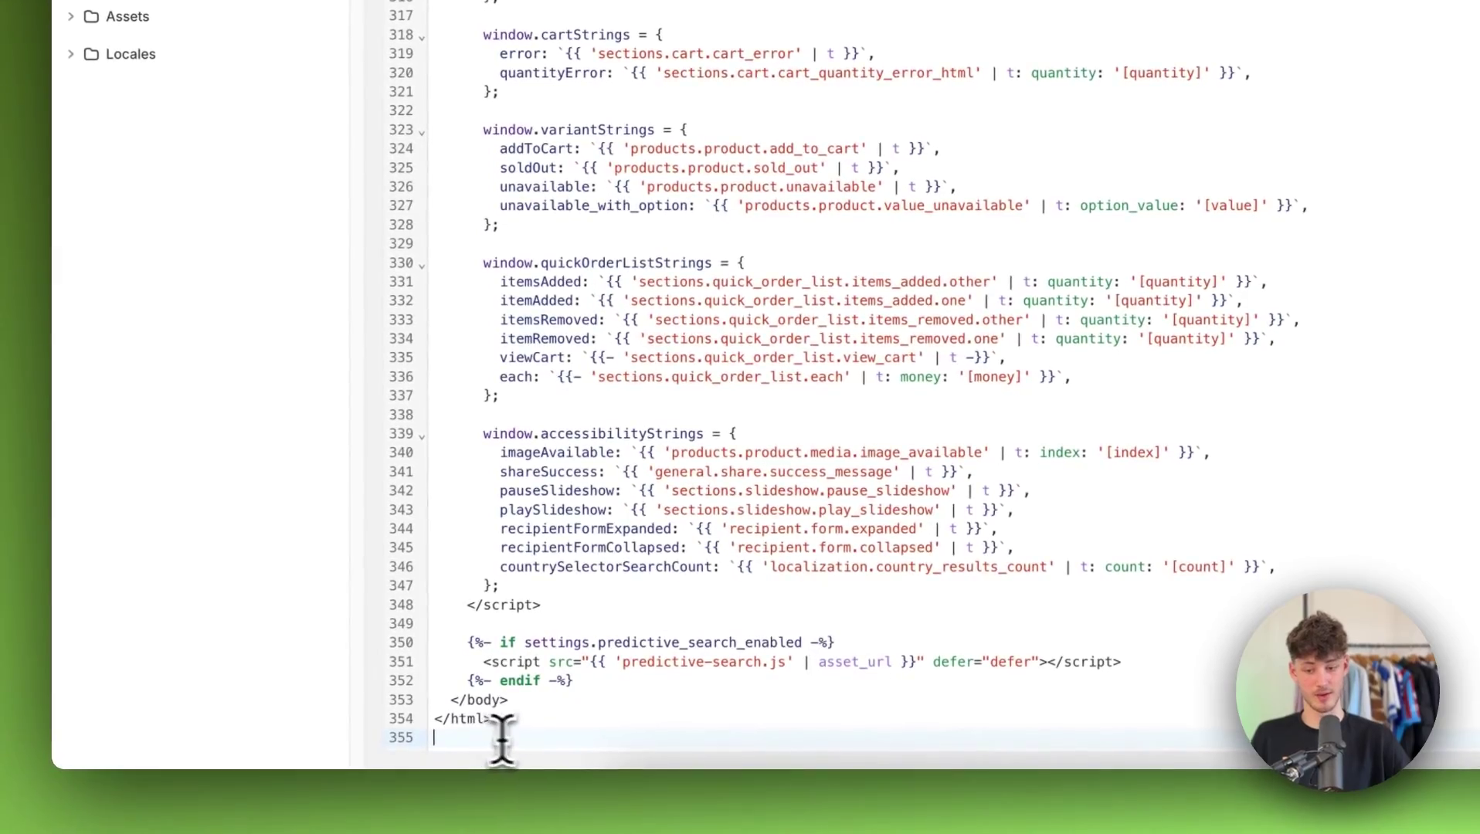
scroll(710, 546, "up", 20)
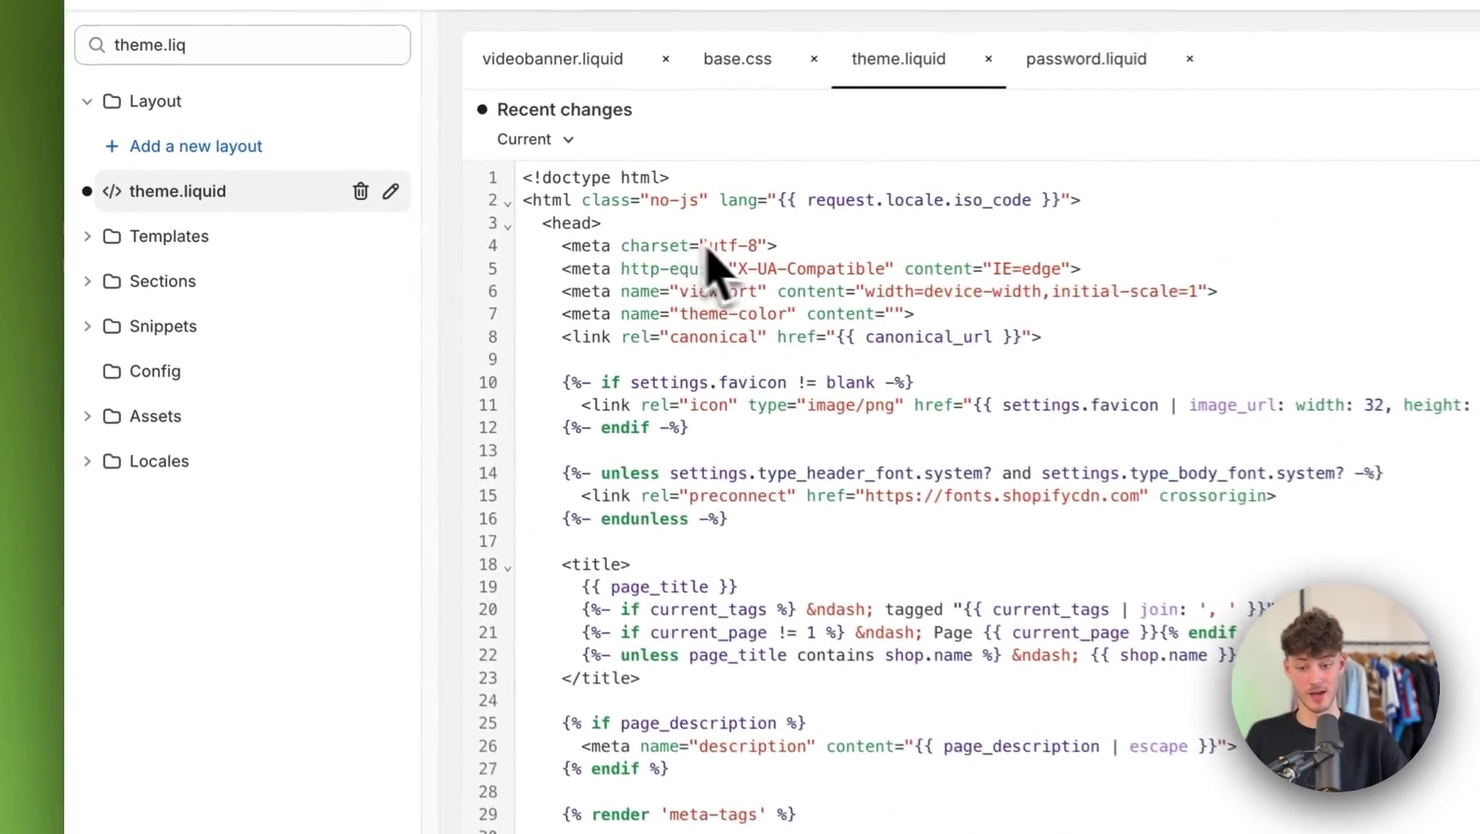
scroll(340, 255, "down", 7)
scroll(782, 606, "up", 17)
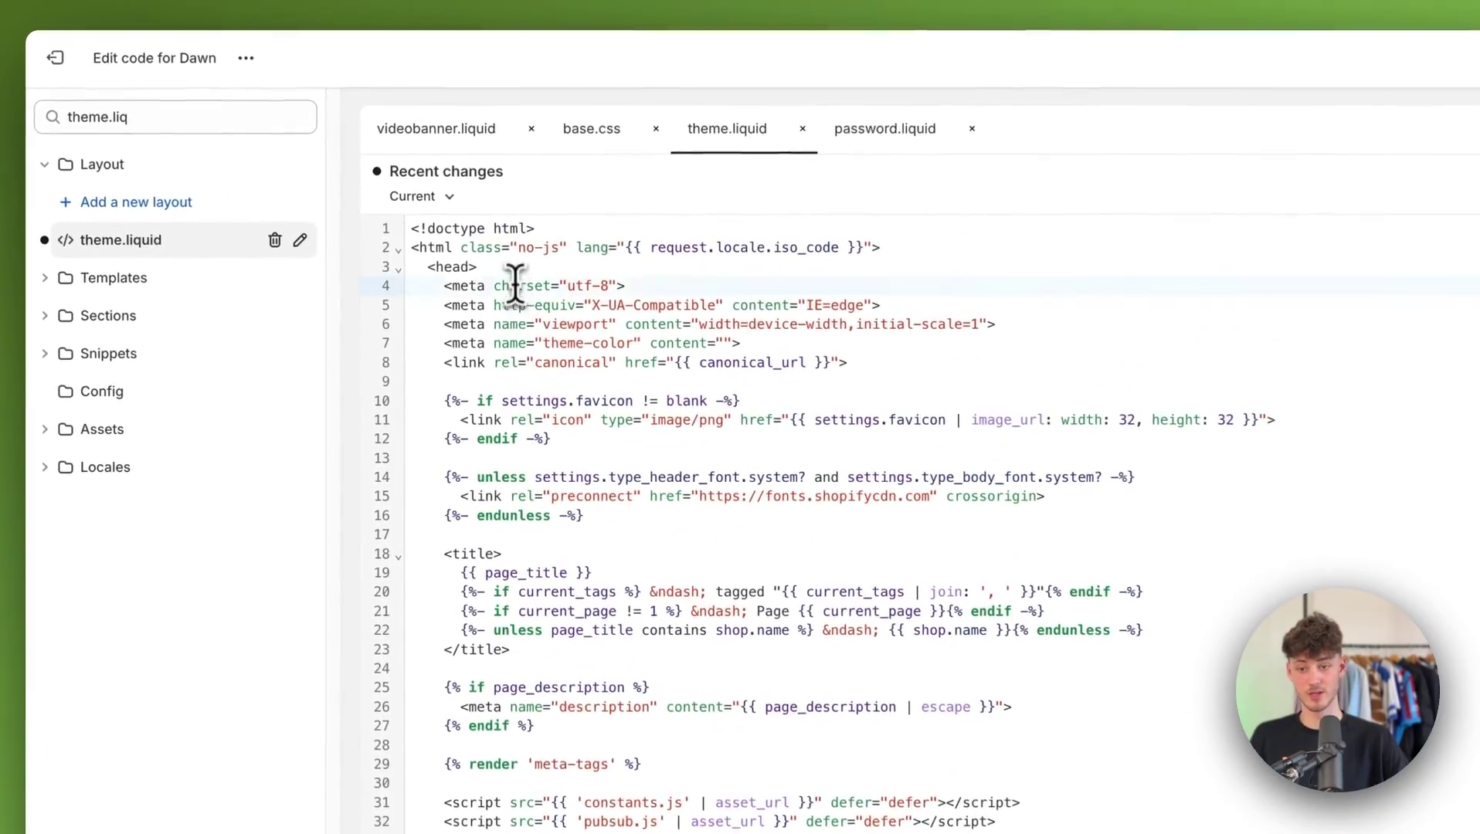
left_click(512, 270)
key("Return")
key("ctrl+v")
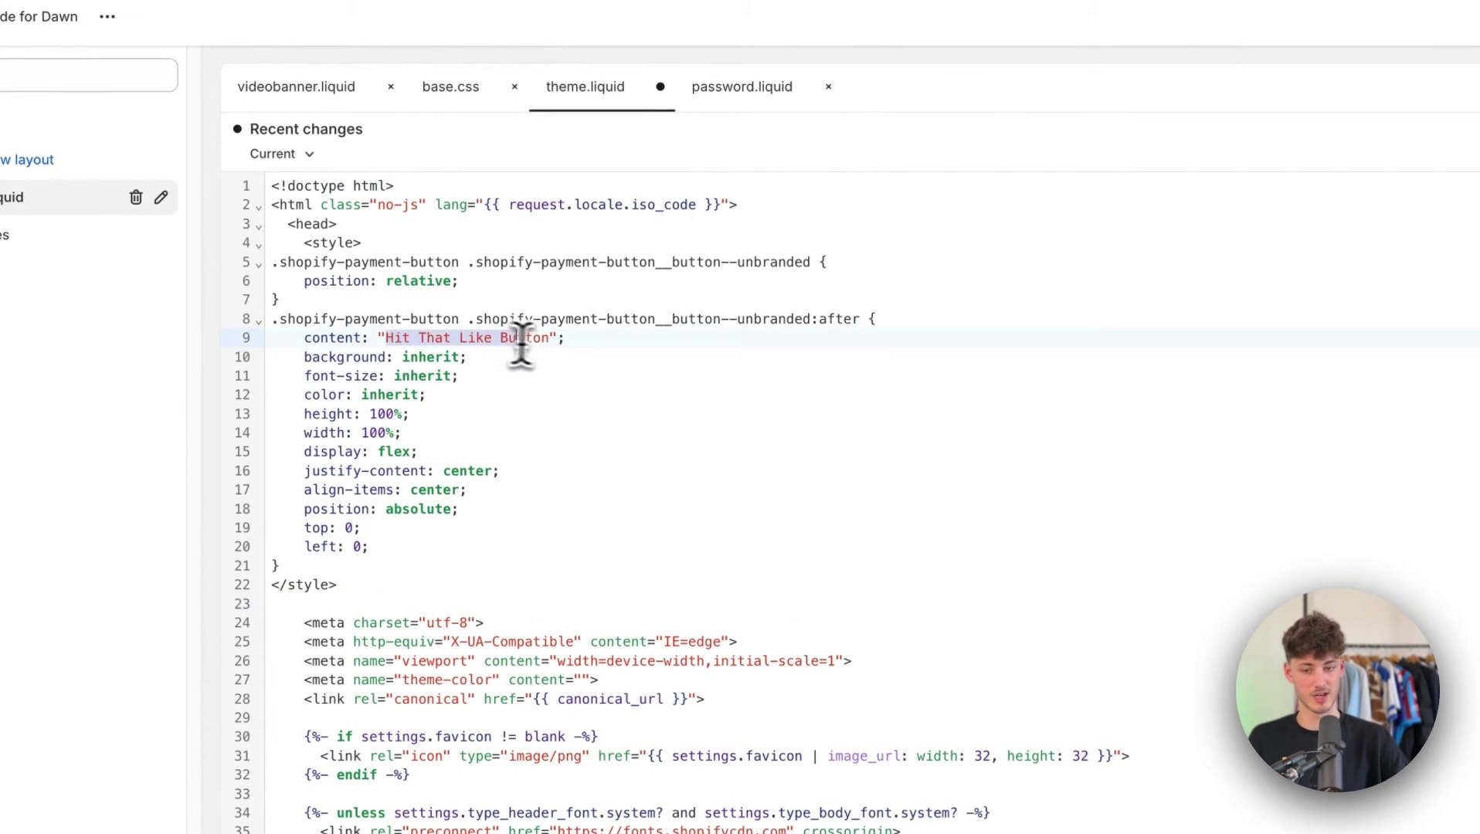
- Save theme.liquid and check the blue 'Hit That Like Button' on the Overzised Zipper product page
left_click(1398, 208)
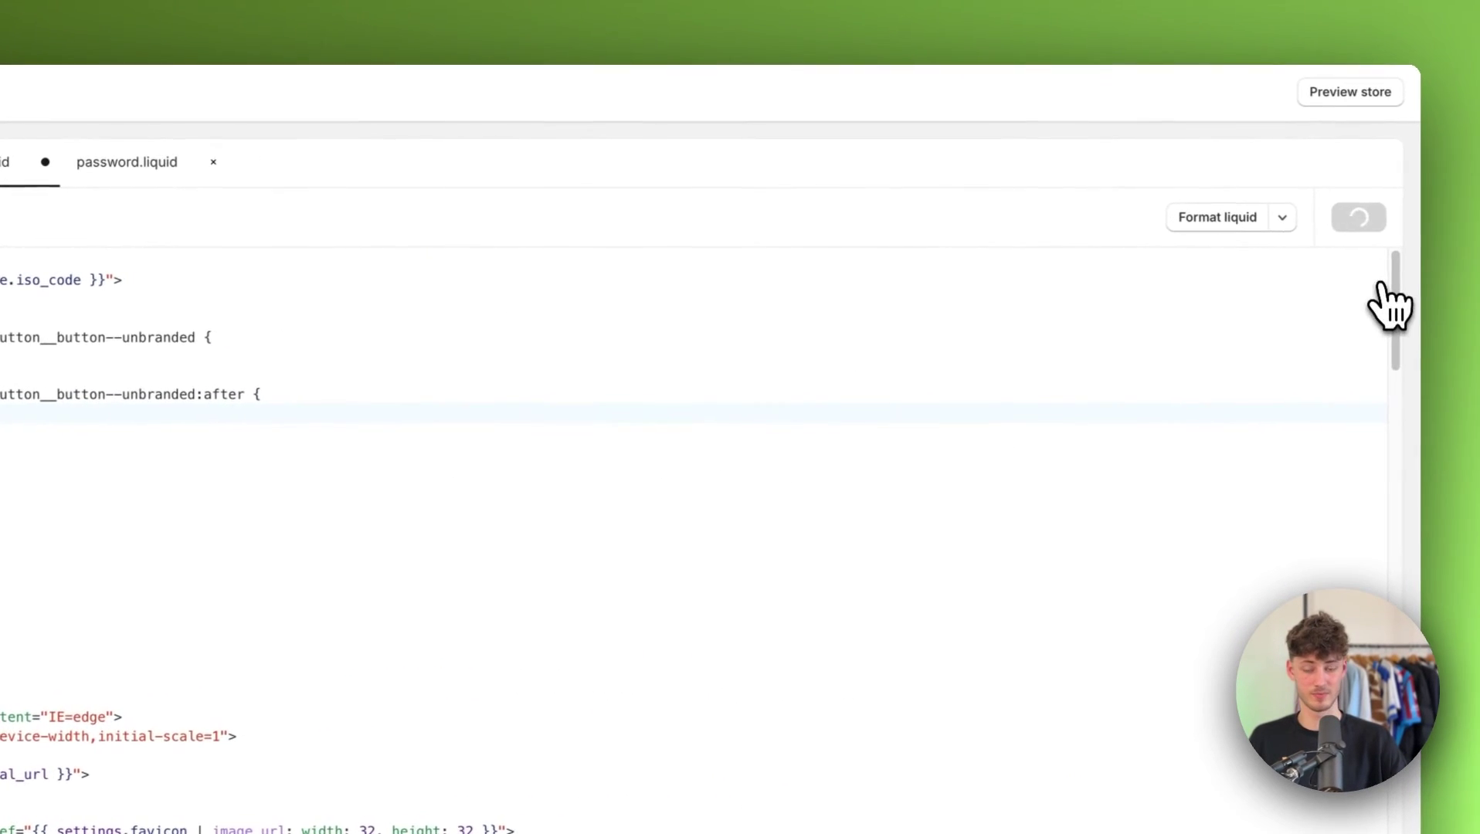
left_click(69, 90)
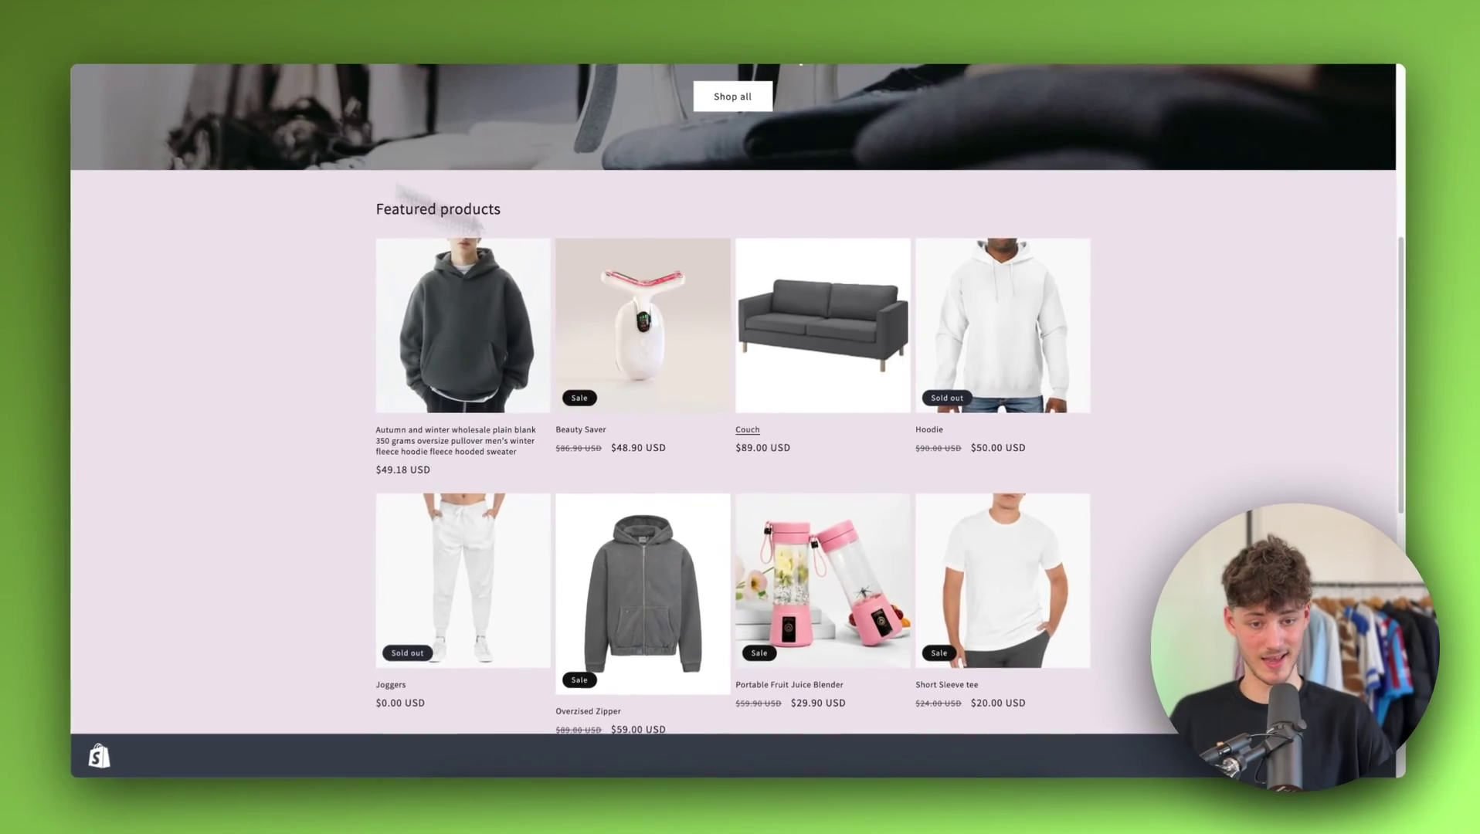
scroll(708, 505, "down", 2)
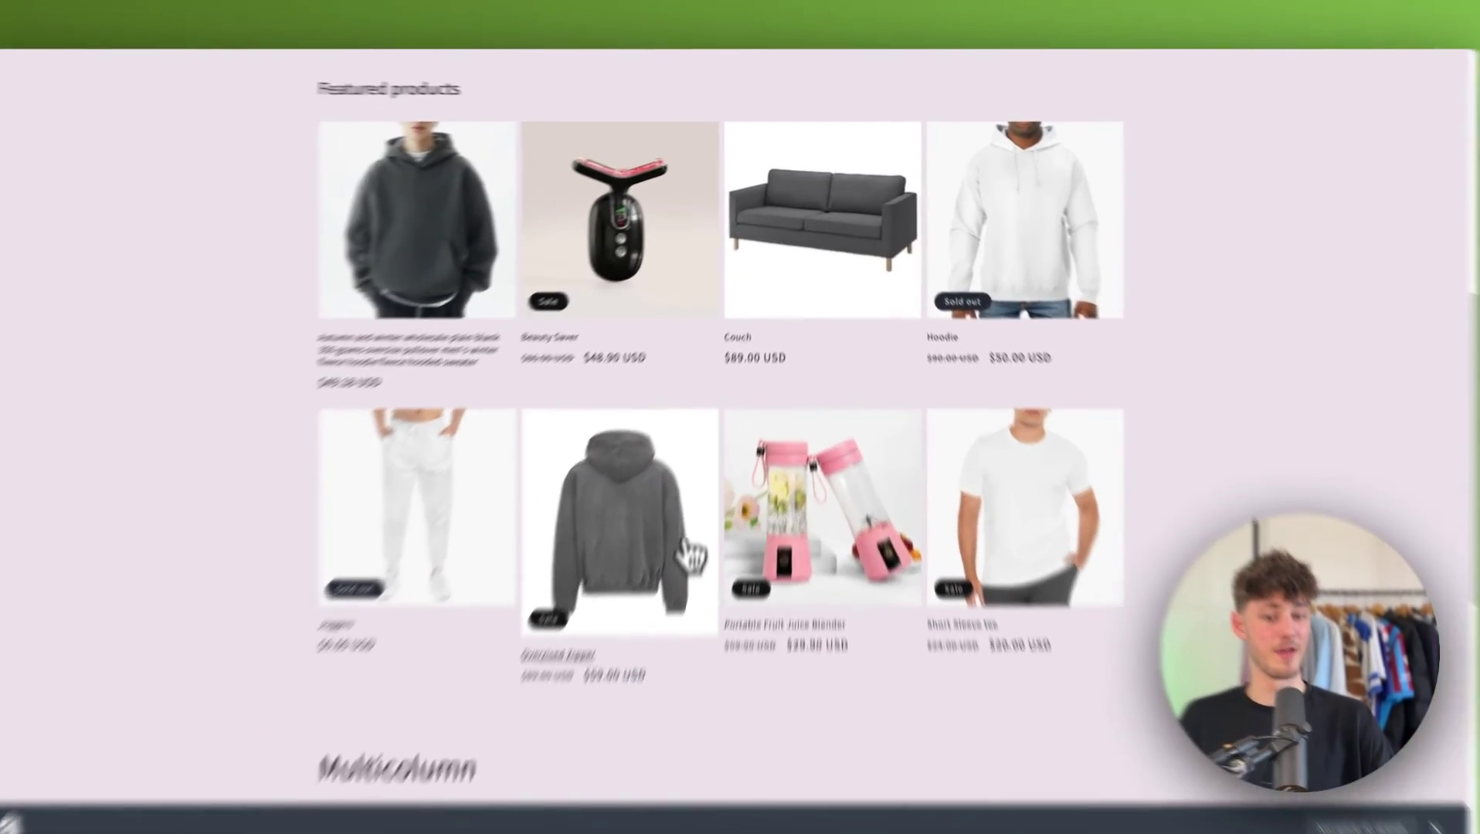
left_click(691, 552)
scroll(866, 695, "down", 2)
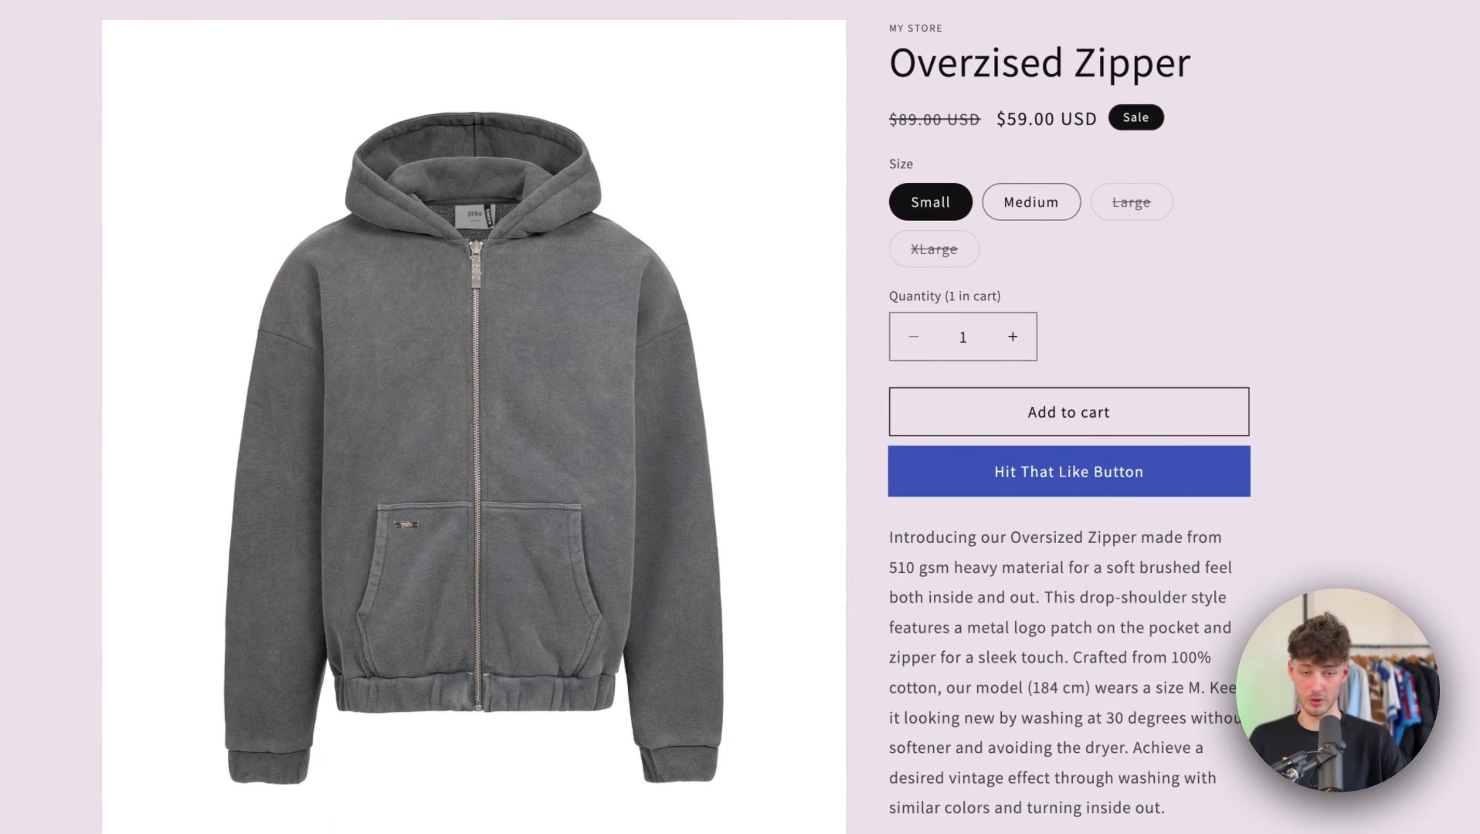
scroll(1456, 614, "up", 2)
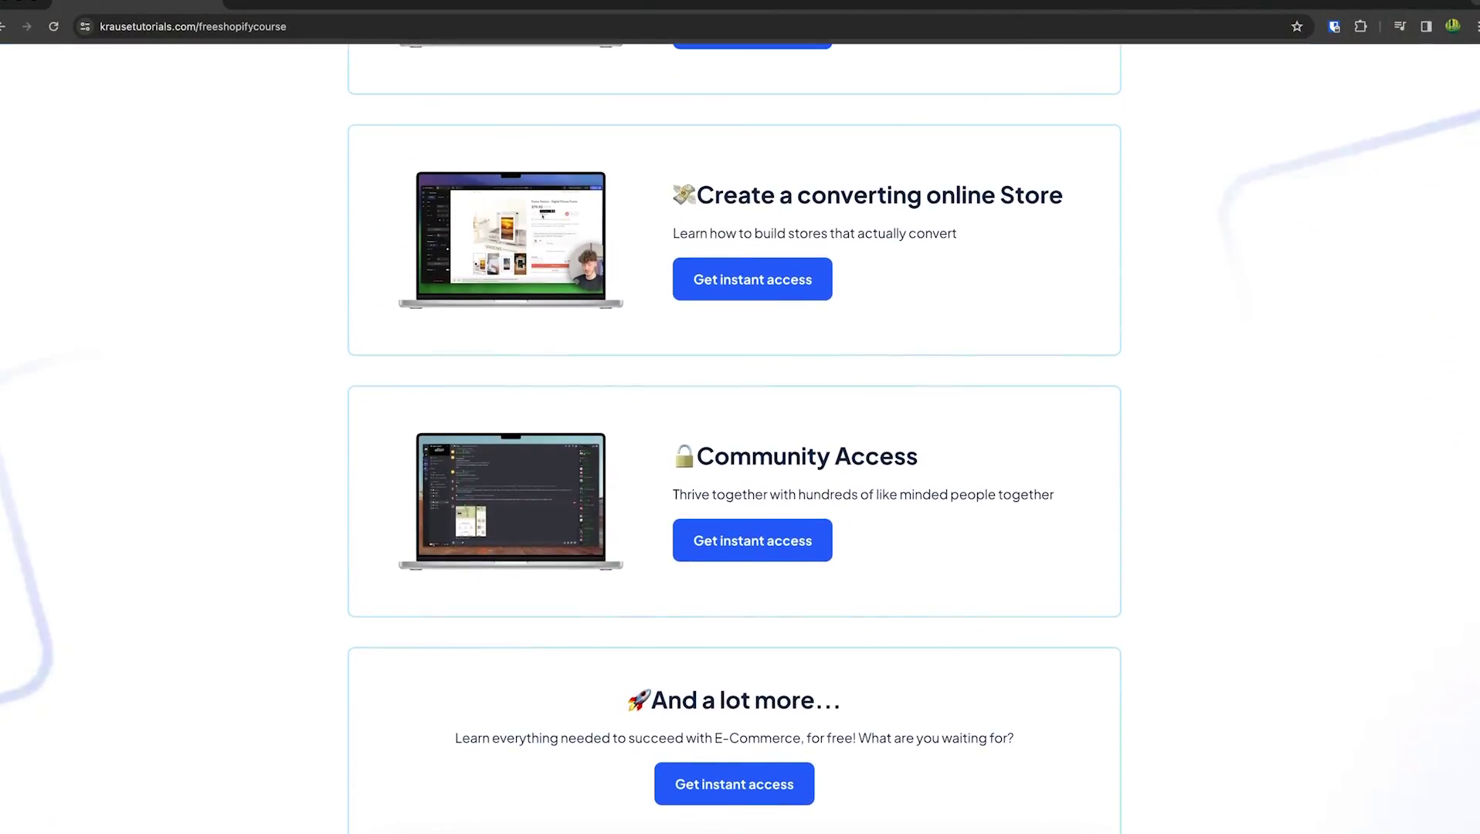
- Scroll up to the headline of the Krause Tutorials free Shopify course page
scroll(740, 417, "up", 15)
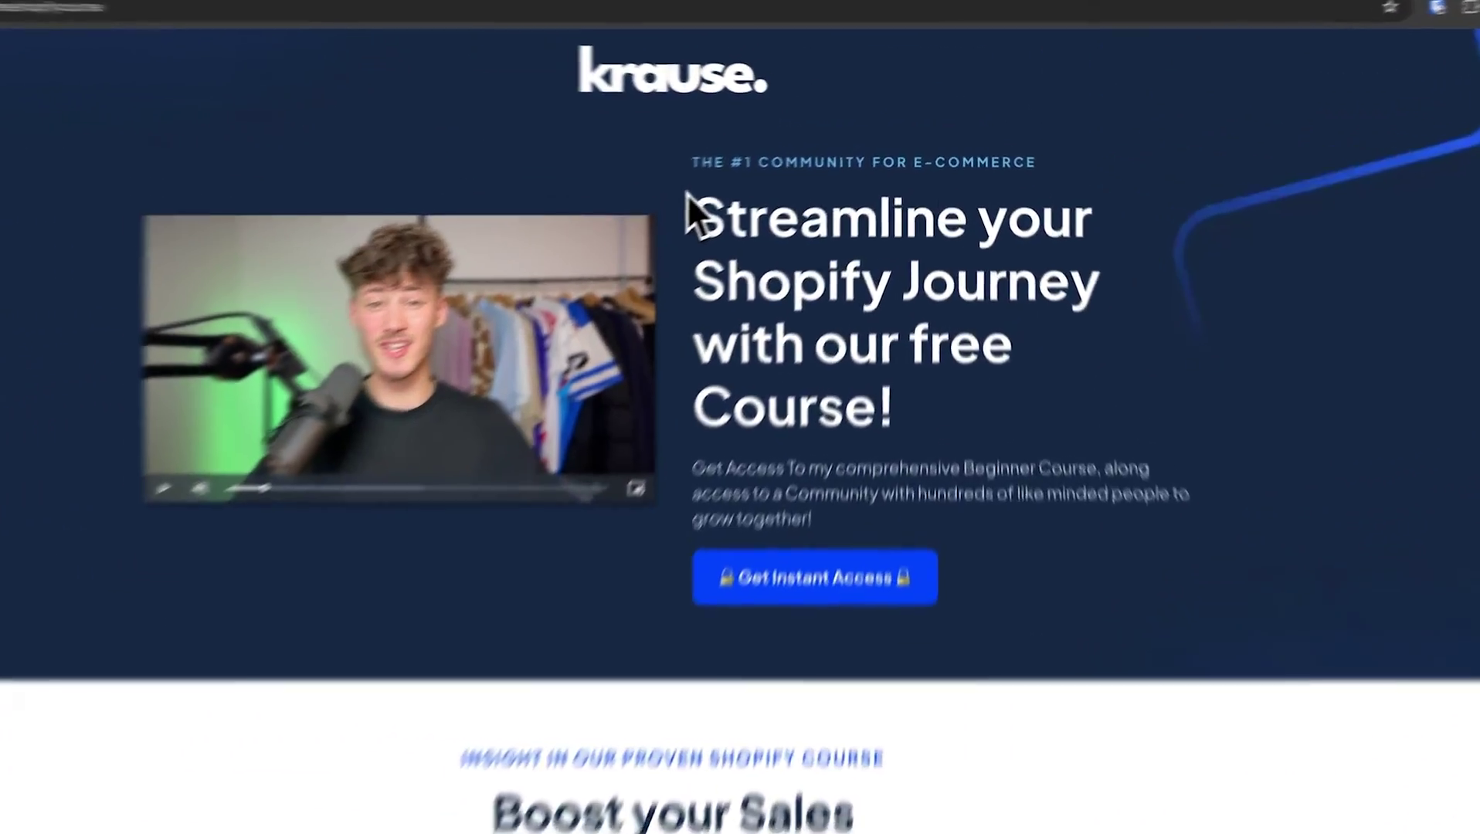